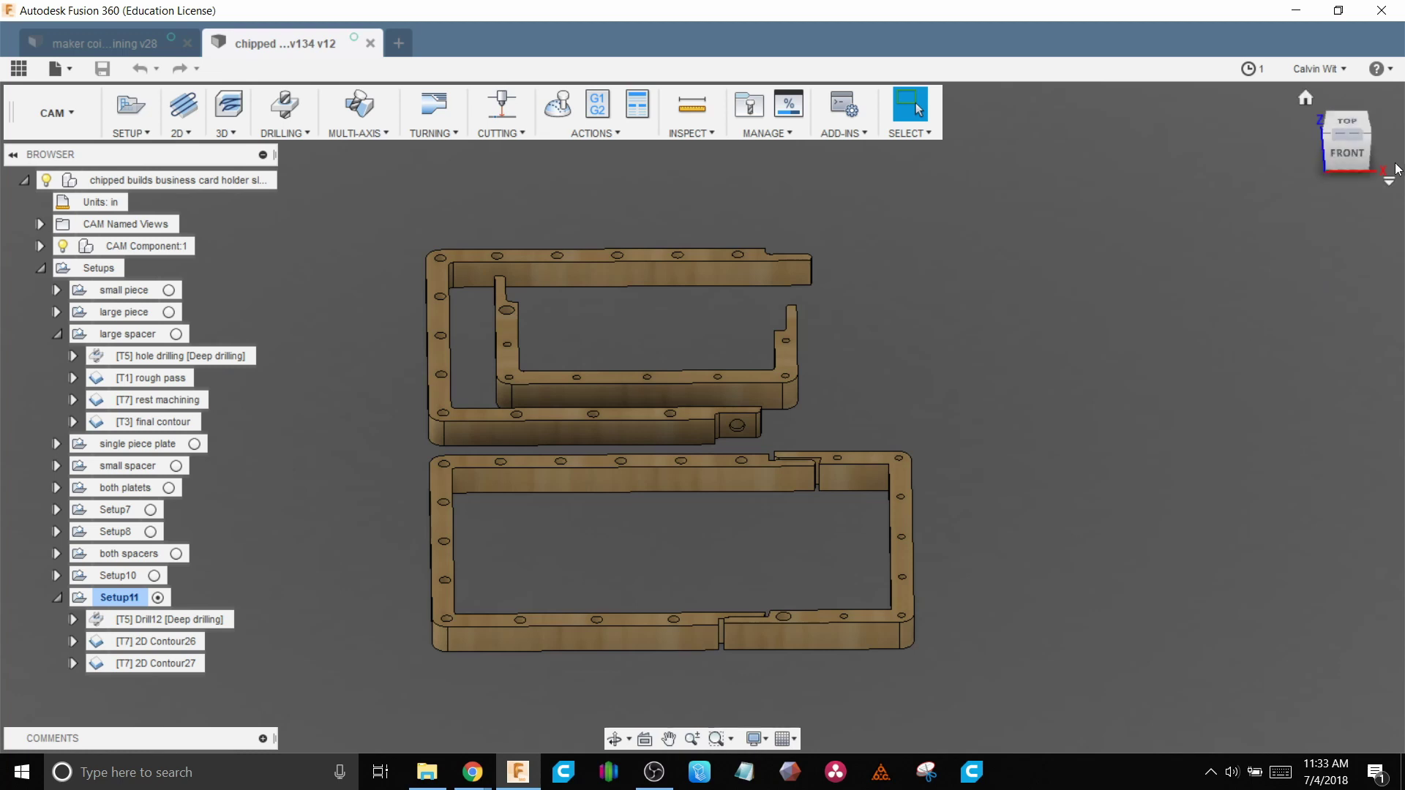
Close the extra Home - FUSION tab and open the project's Assets library.
{"action": "left_click", "coordinate": [1346, 67]}
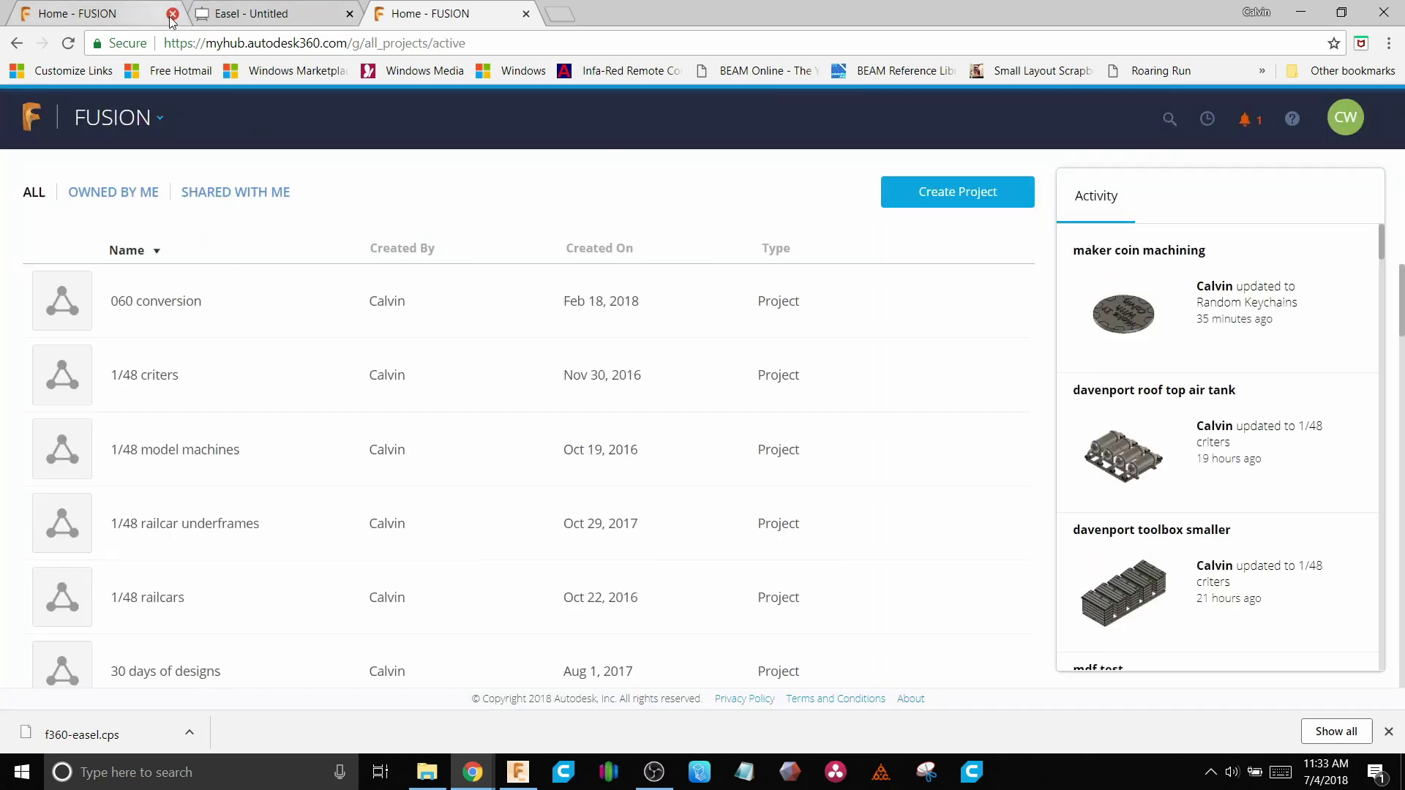
{"action": "left_click", "coordinate": [172, 14]}
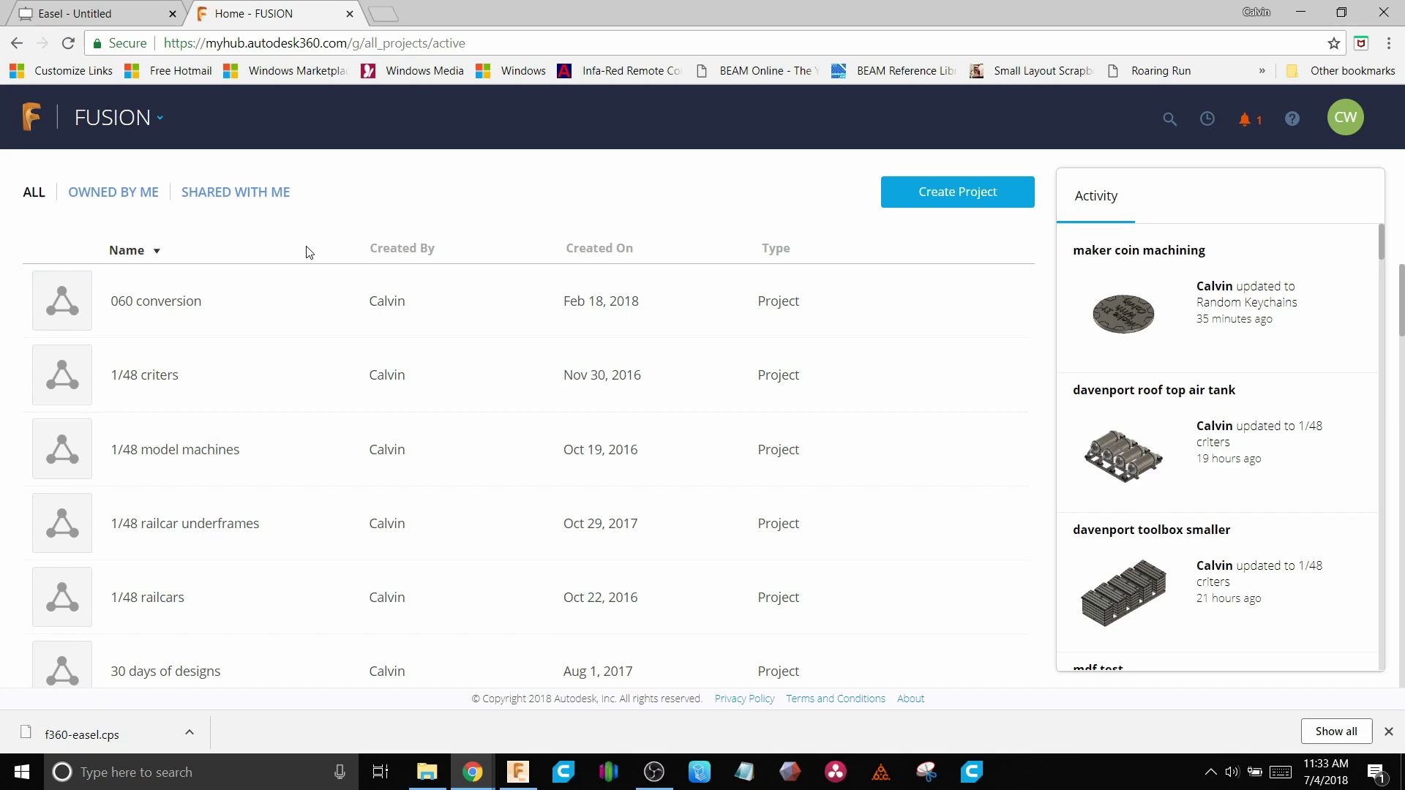
{"action": "scroll", "coordinate": [530, 429], "scroll_direction": "down", "scroll_amount": 4}
{"action": "scroll", "coordinate": [529, 429], "scroll_direction": "down", "scroll_amount": 5}
{"action": "scroll", "coordinate": [530, 430], "scroll_direction": "down", "scroll_amount": 5}
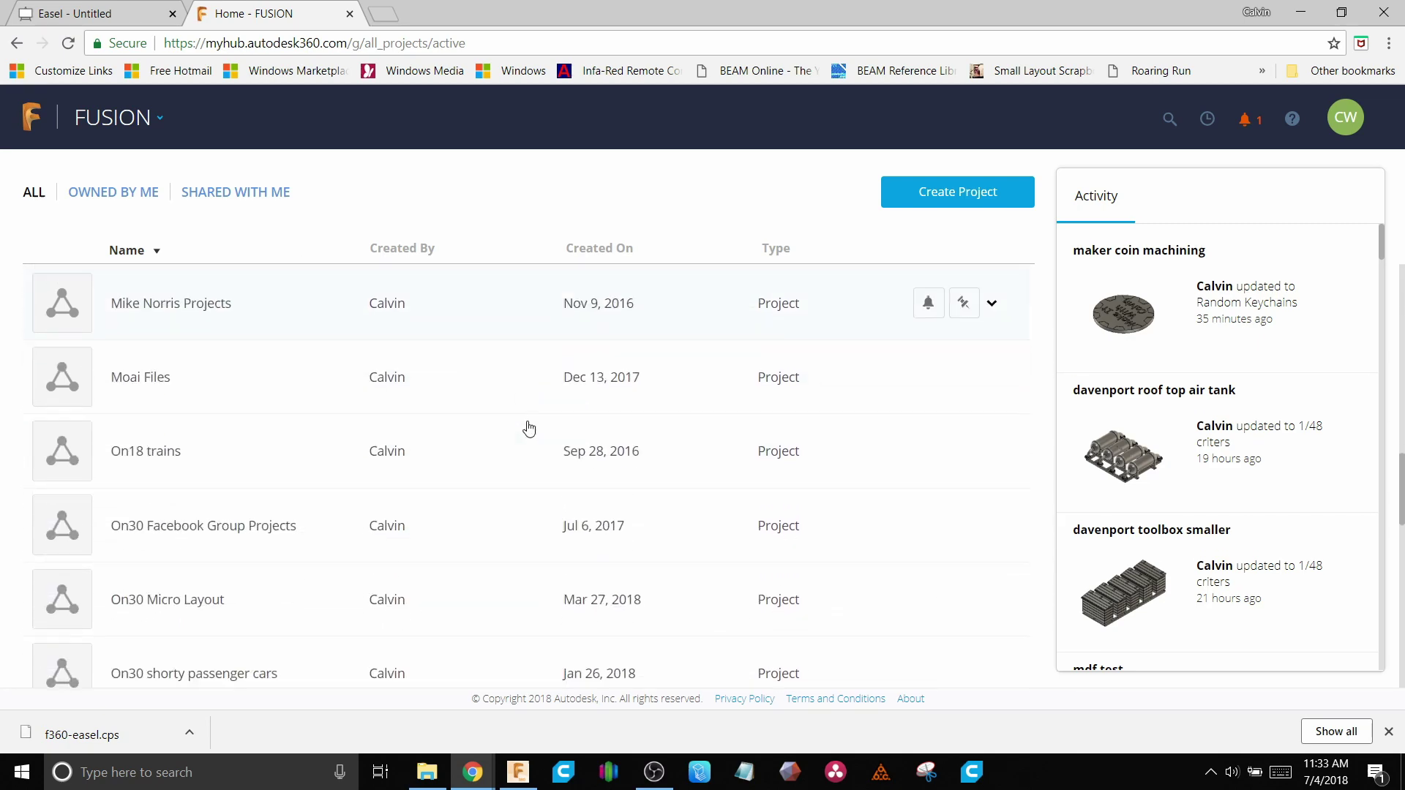
{"action": "scroll", "coordinate": [528, 428], "scroll_direction": "down", "scroll_amount": 5}
{"action": "scroll", "coordinate": [528, 428], "scroll_direction": "down", "scroll_amount": 5}
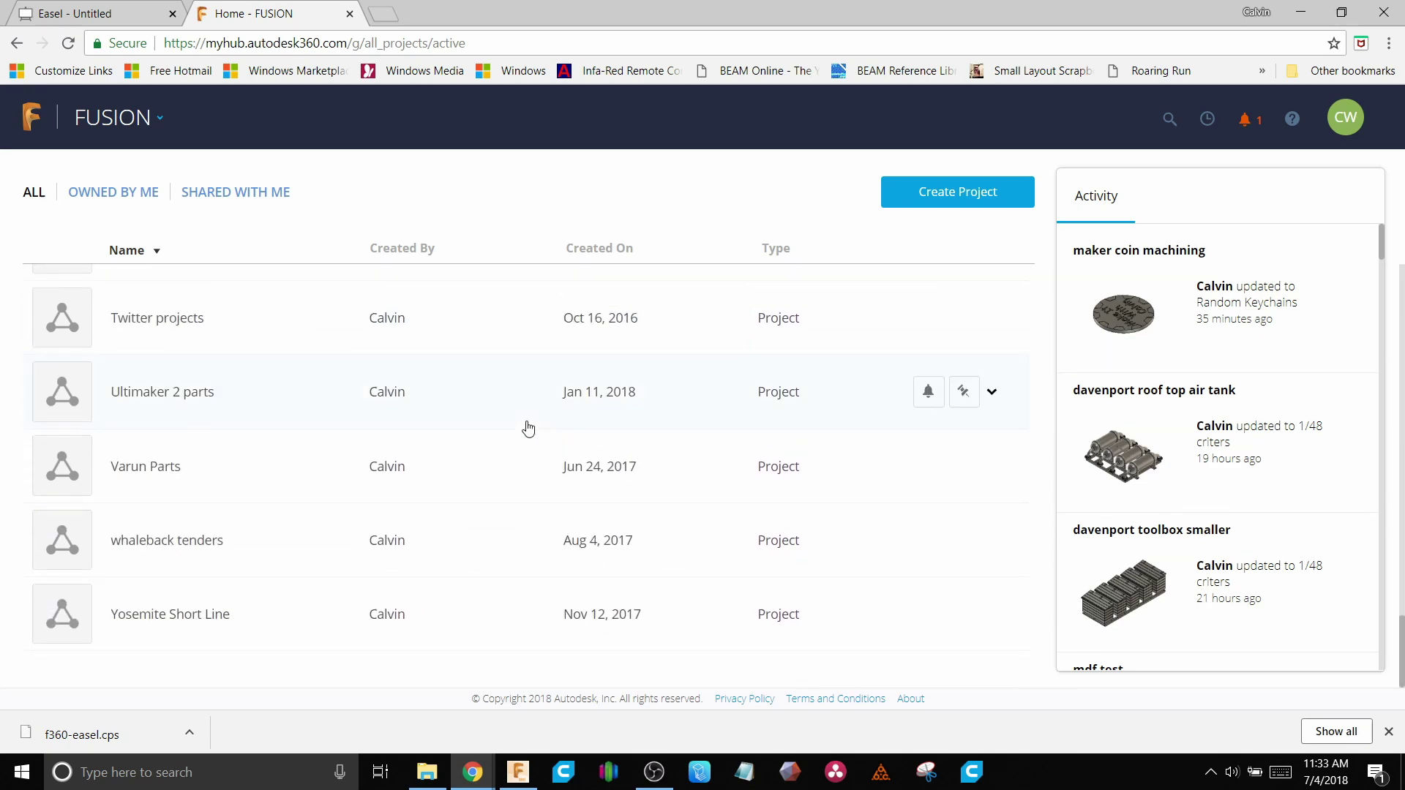
{"action": "scroll", "coordinate": [529, 428], "scroll_direction": "up", "scroll_amount": 5}
{"action": "scroll", "coordinate": [528, 428], "scroll_direction": "up", "scroll_amount": 10}
{"action": "scroll", "coordinate": [528, 428], "scroll_direction": "up", "scroll_amount": 4}
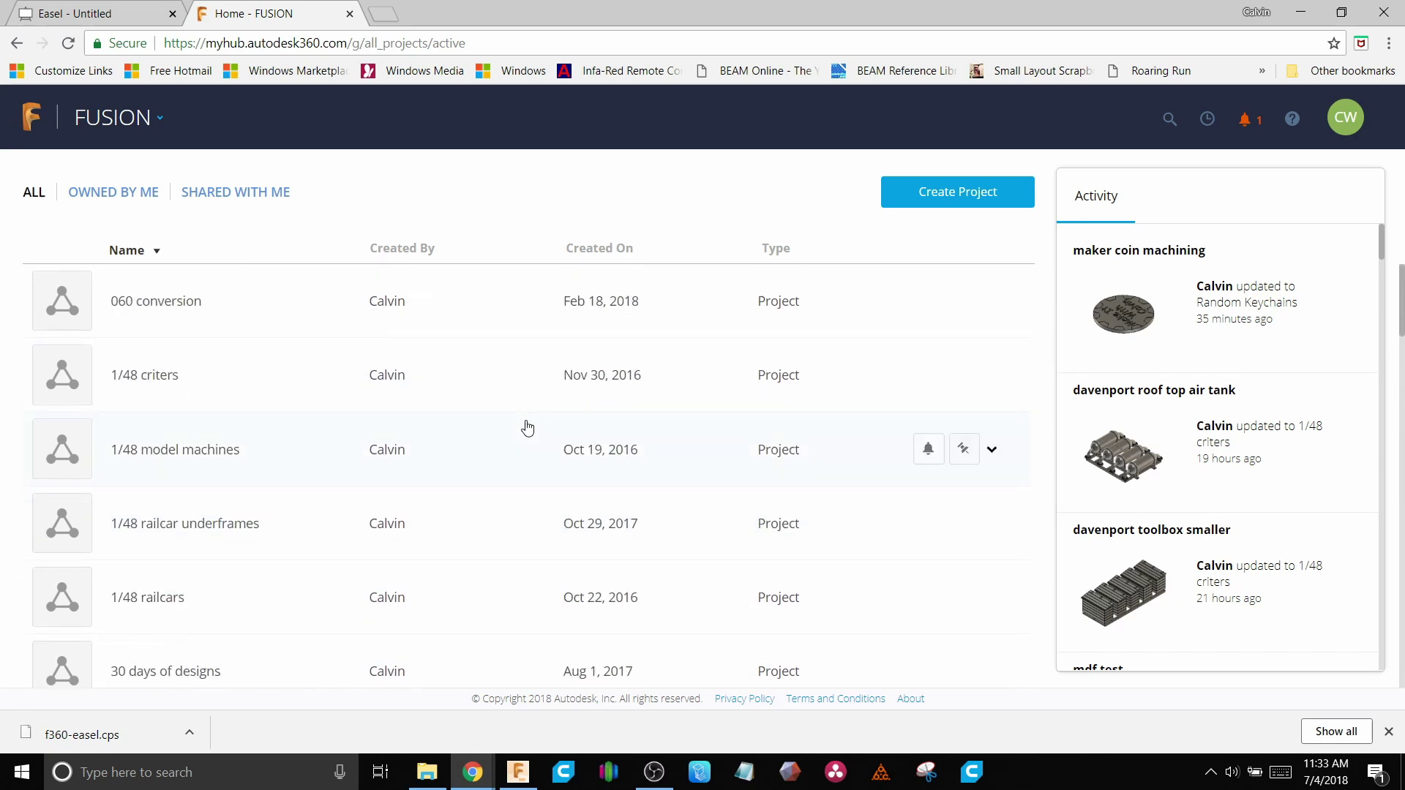
{"action": "scroll", "coordinate": [527, 430], "scroll_direction": "down", "scroll_amount": 2}
{"action": "scroll", "coordinate": [527, 430], "scroll_direction": "down", "scroll_amount": 2}
{"action": "scroll", "coordinate": [526, 429], "scroll_direction": "down", "scroll_amount": 1}
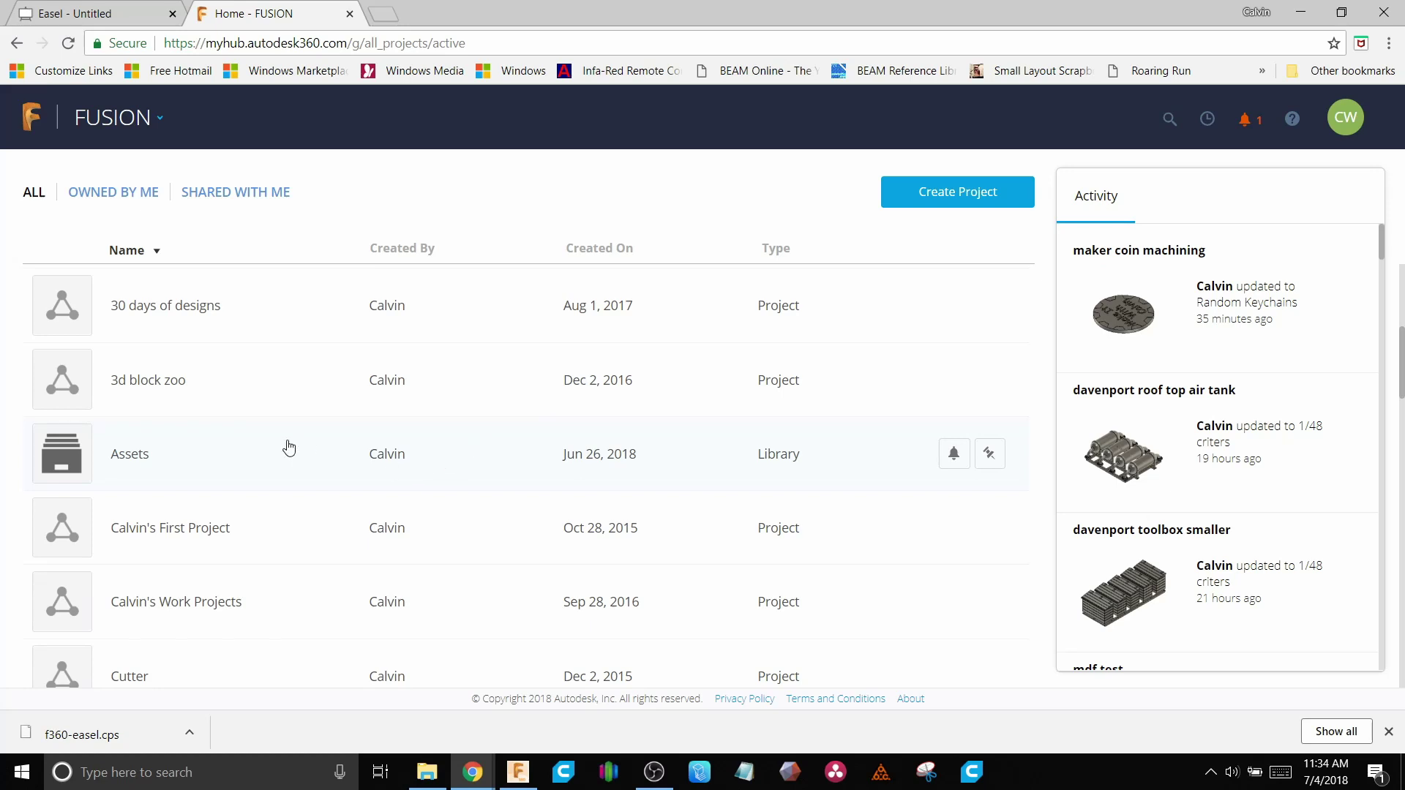
{"action": "left_click", "coordinate": [173, 432]}
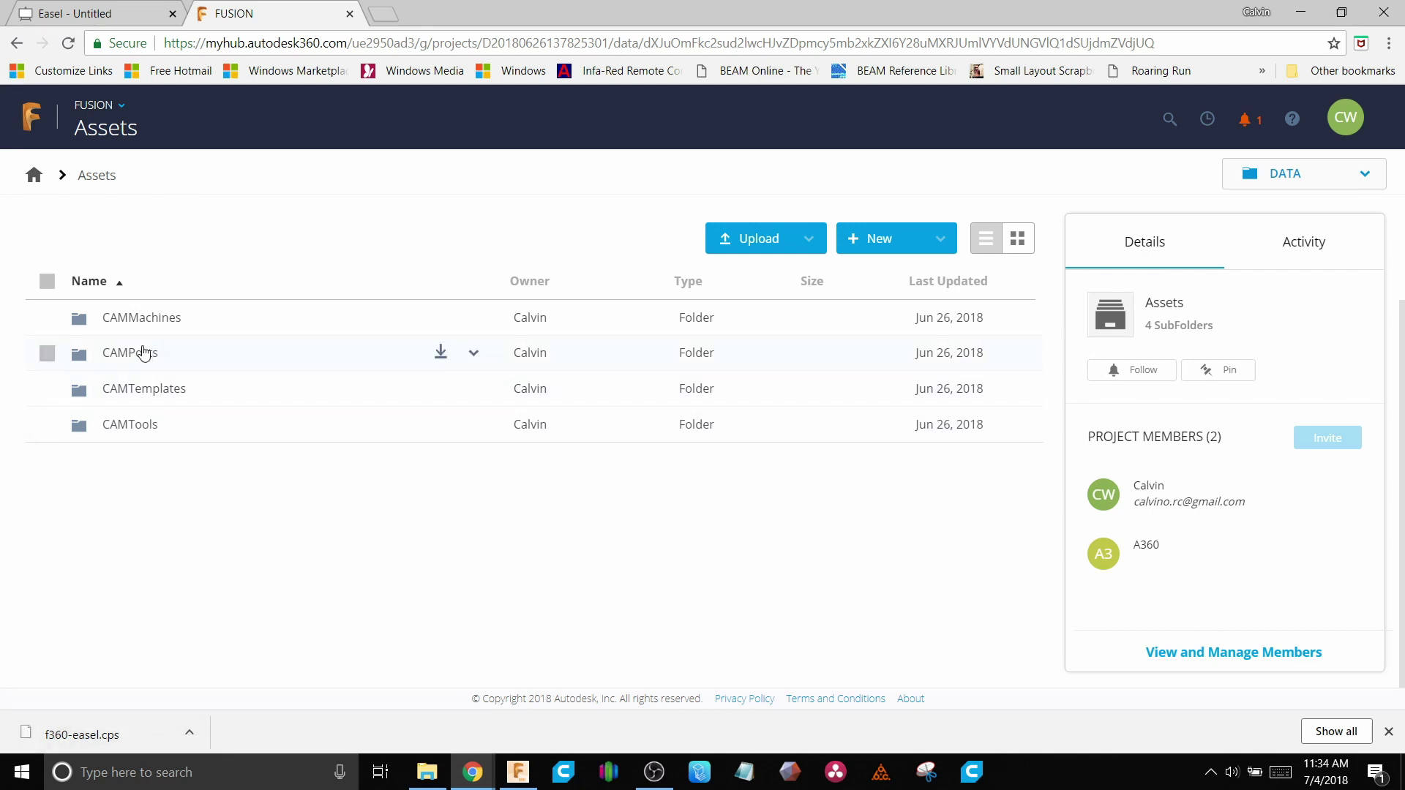
Upload the downloaded f360-easel.cps into the CAMPosts folder as version 2.
{"action": "left_click", "coordinate": [144, 354]}
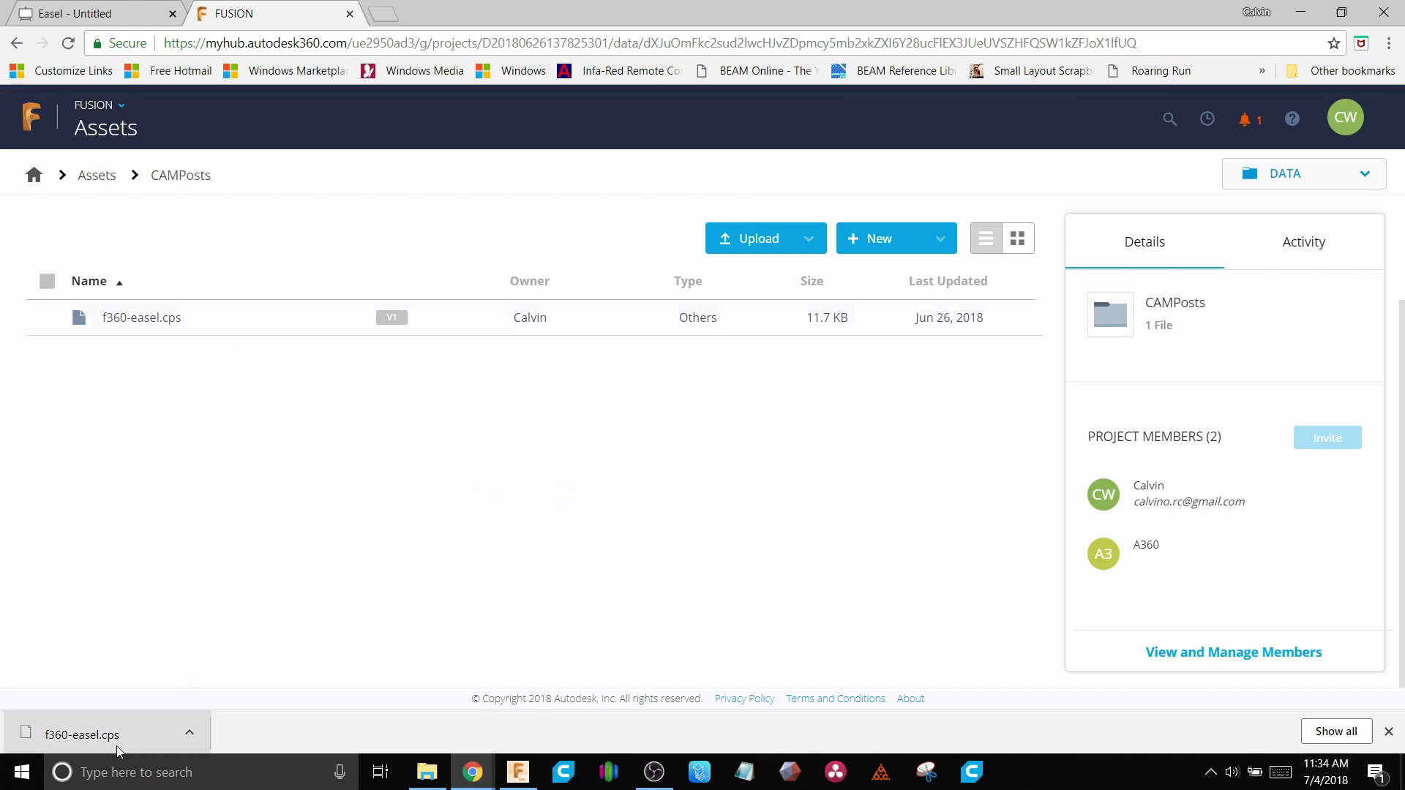
{"action": "left_click_drag", "start_coordinate": [88, 734], "coordinate": [417, 450]}
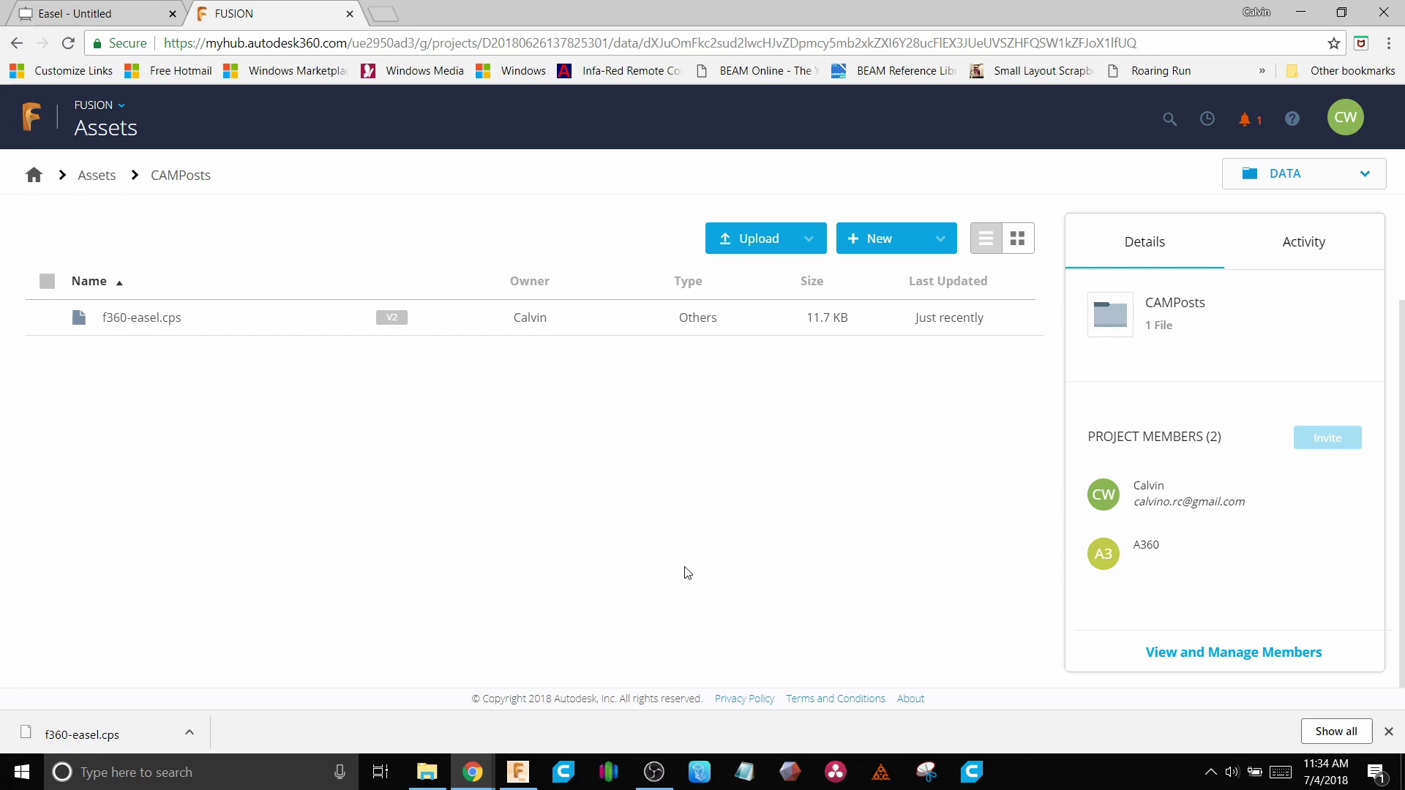
Regenerate Setup11's toolpaths, confirming with Yes, and open its Post Process settings.
{"action": "left_click", "coordinate": [525, 773]}
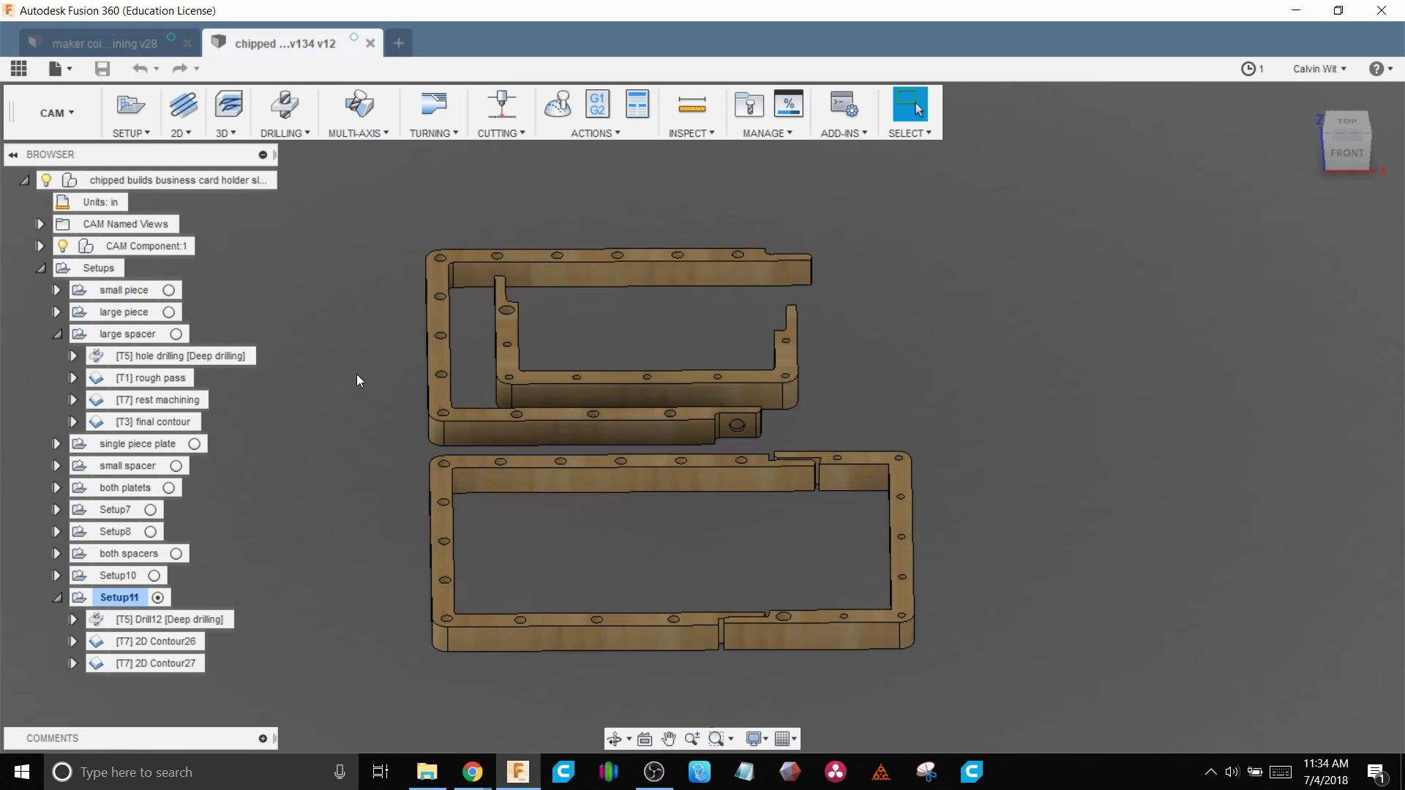
{"action": "left_click", "coordinate": [129, 600]}
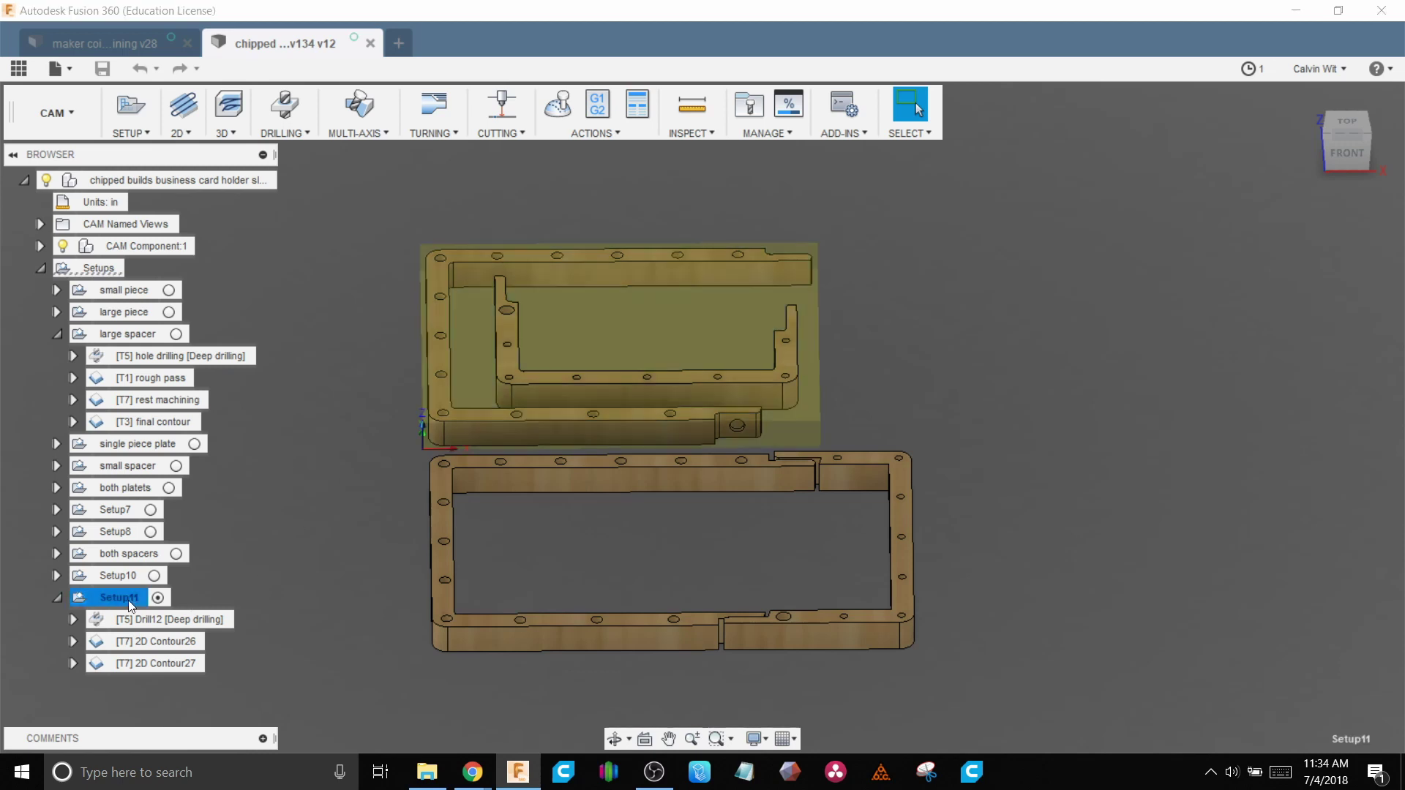
{"action": "right_click", "coordinate": [129, 600]}
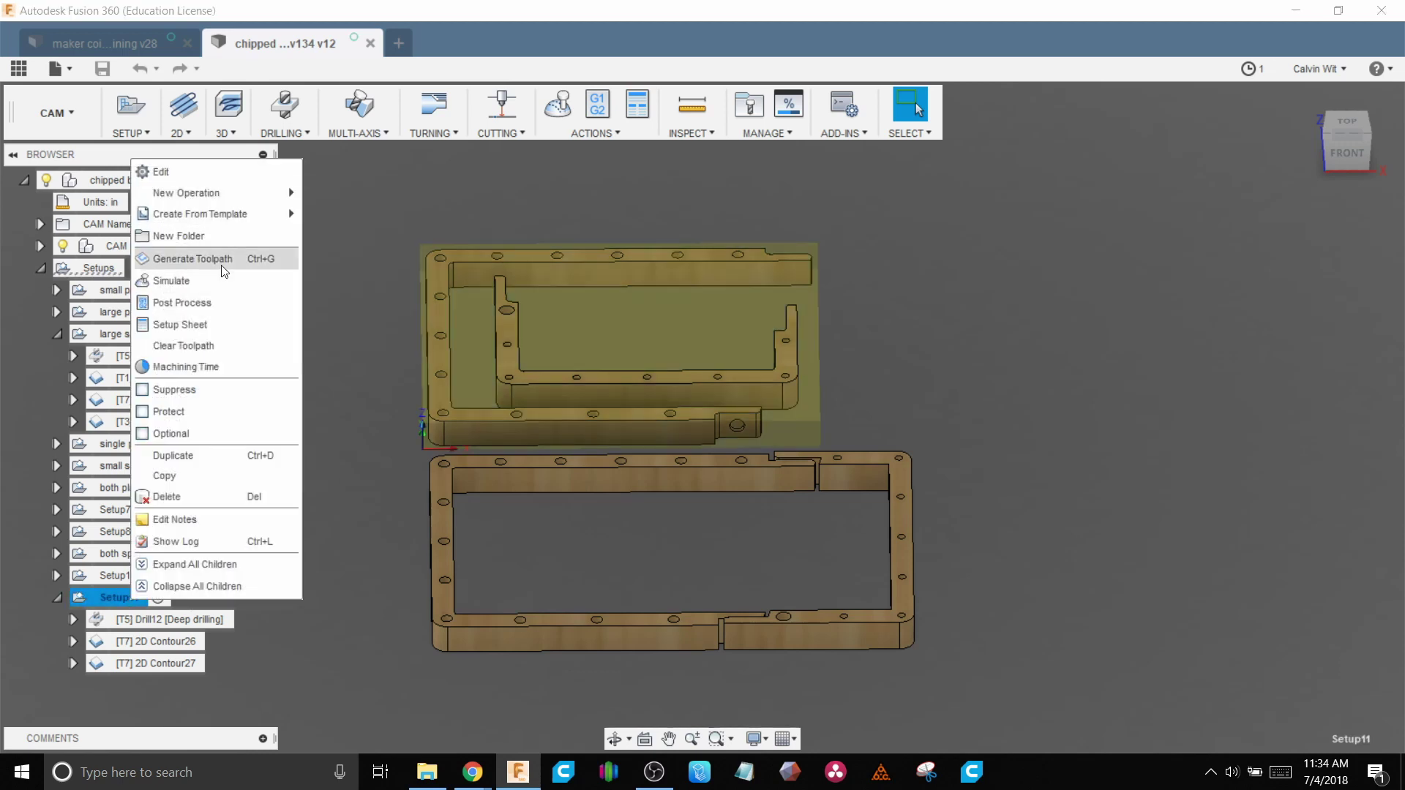
{"action": "left_click", "coordinate": [221, 266]}
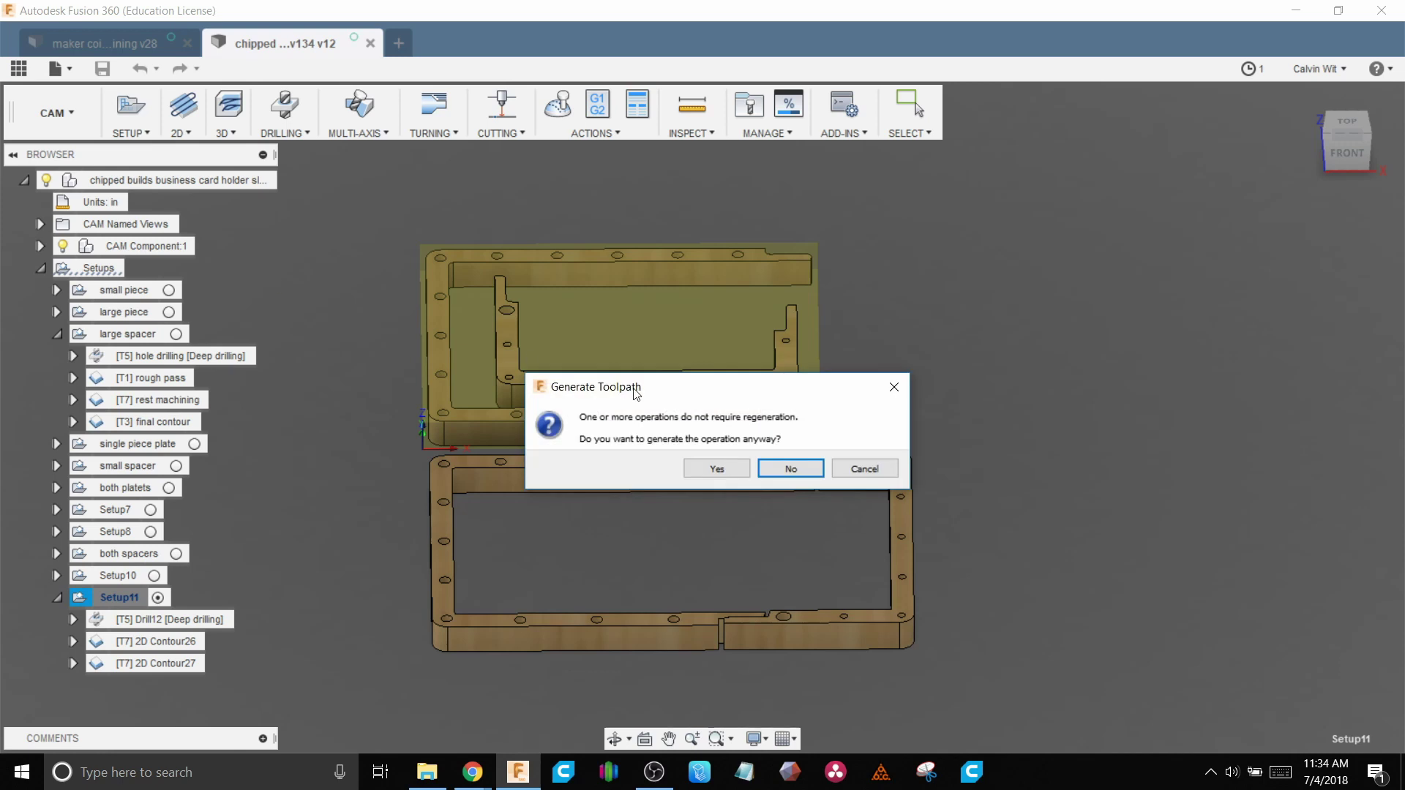
{"action": "left_click", "coordinate": [867, 469]}
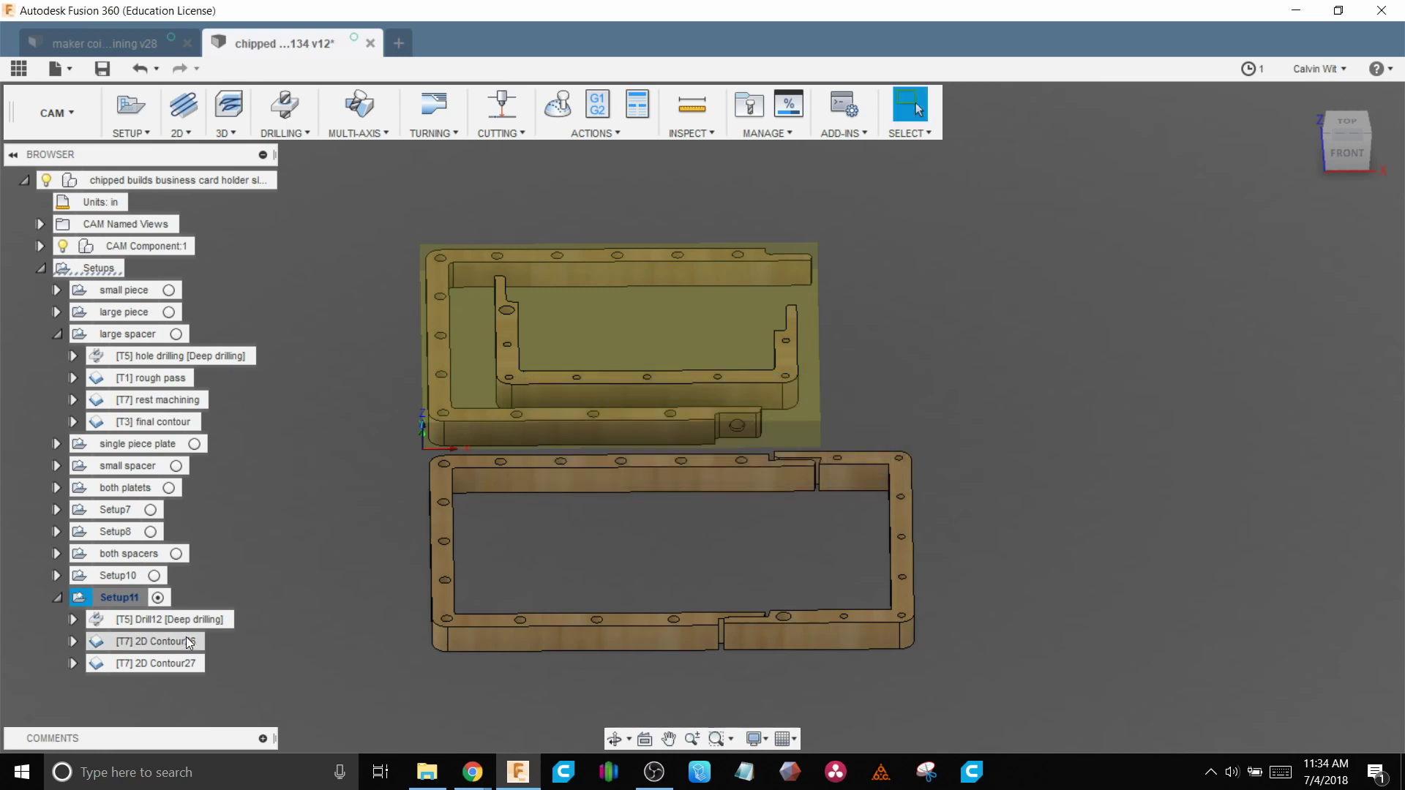
{"action": "right_click", "coordinate": [122, 600]}
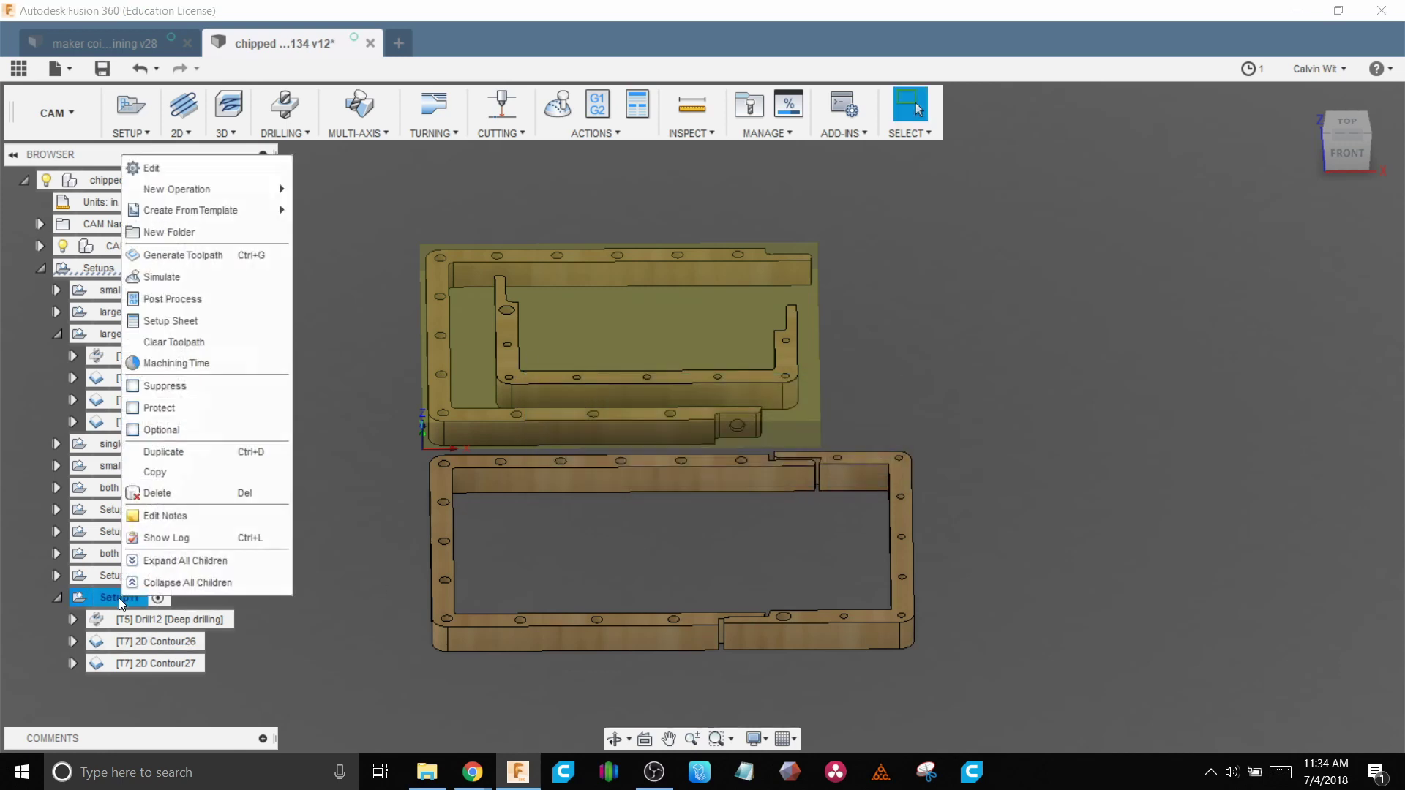
{"action": "left_click", "coordinate": [234, 300]}
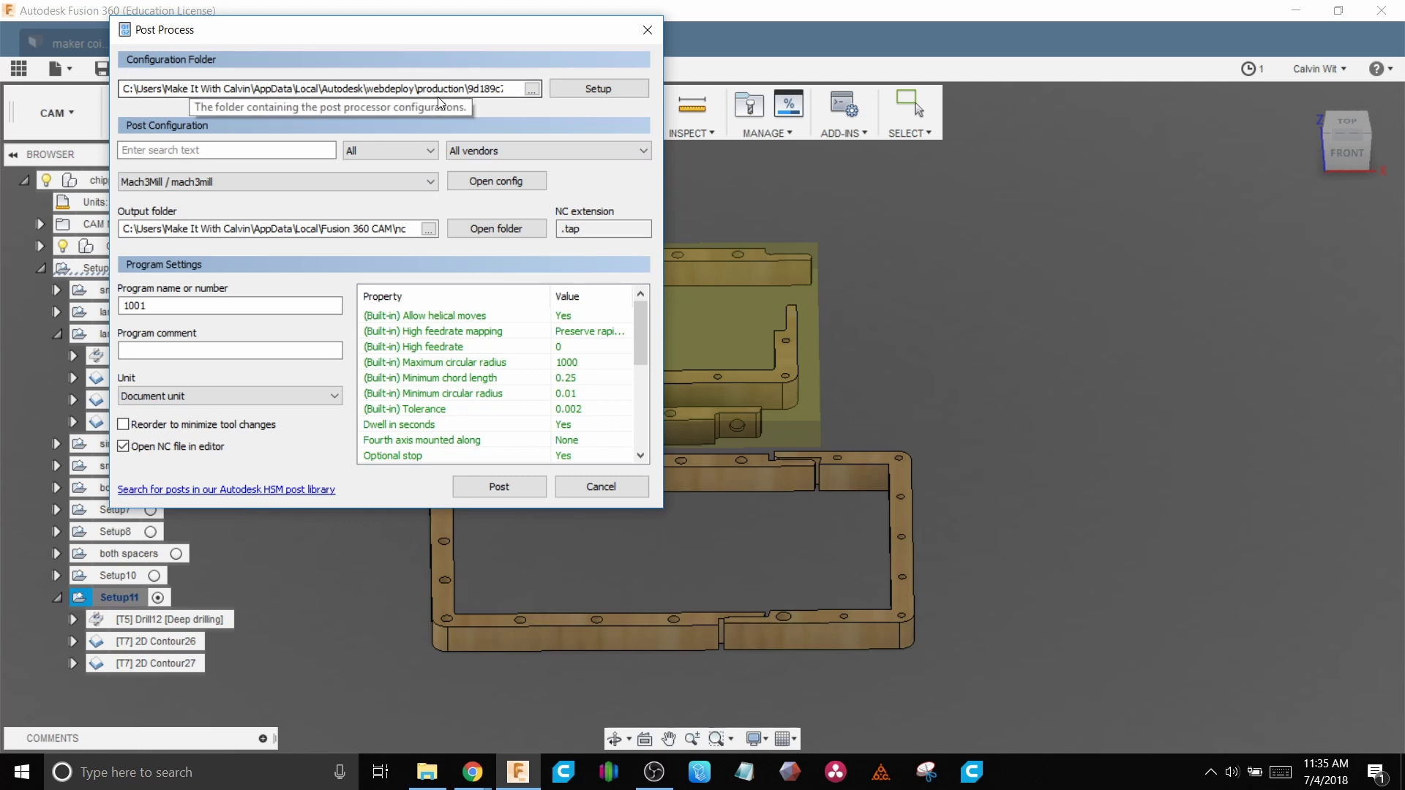
Choose the cloud-stored Easel / f360-easel post configuration.
{"action": "left_click", "coordinate": [600, 93]}
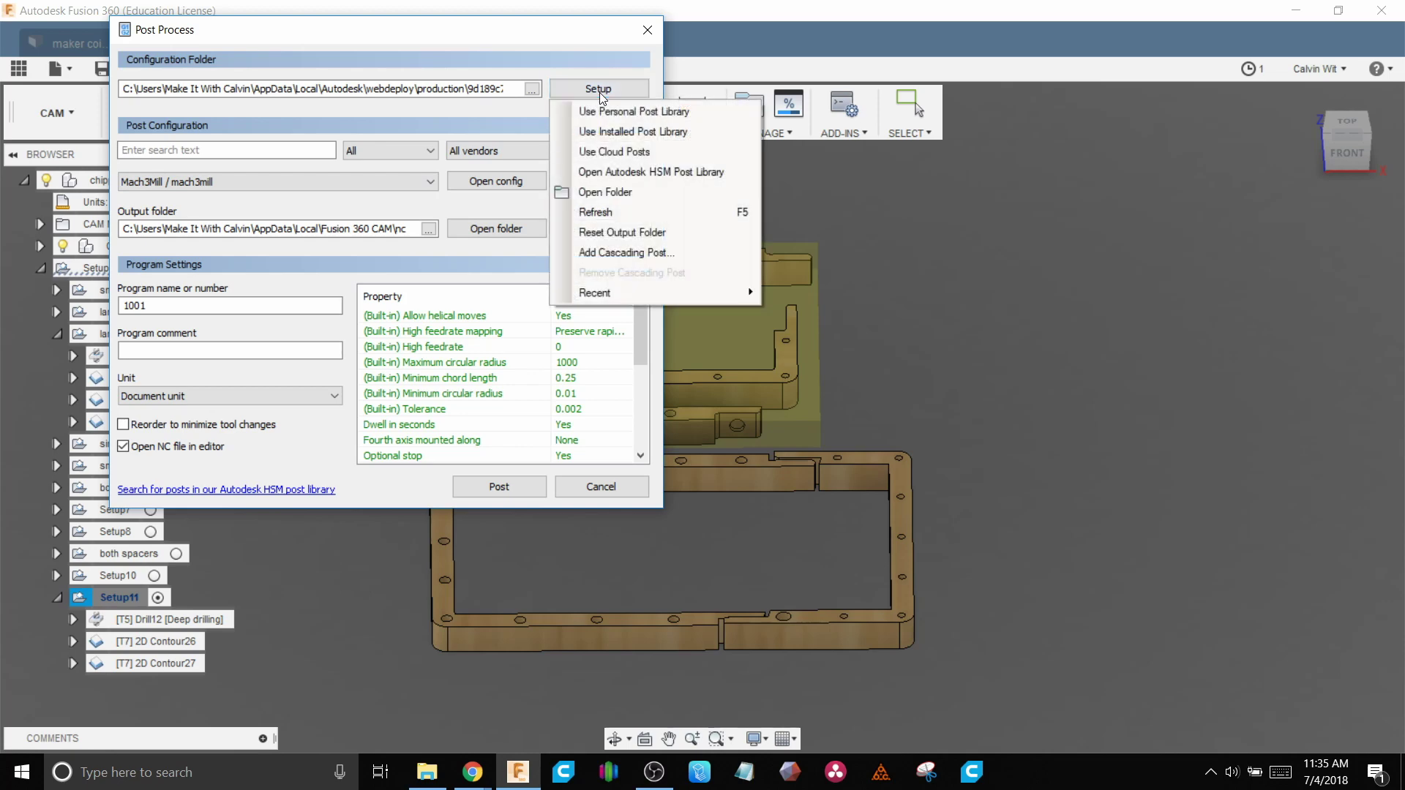
{"action": "left_click", "coordinate": [613, 153]}
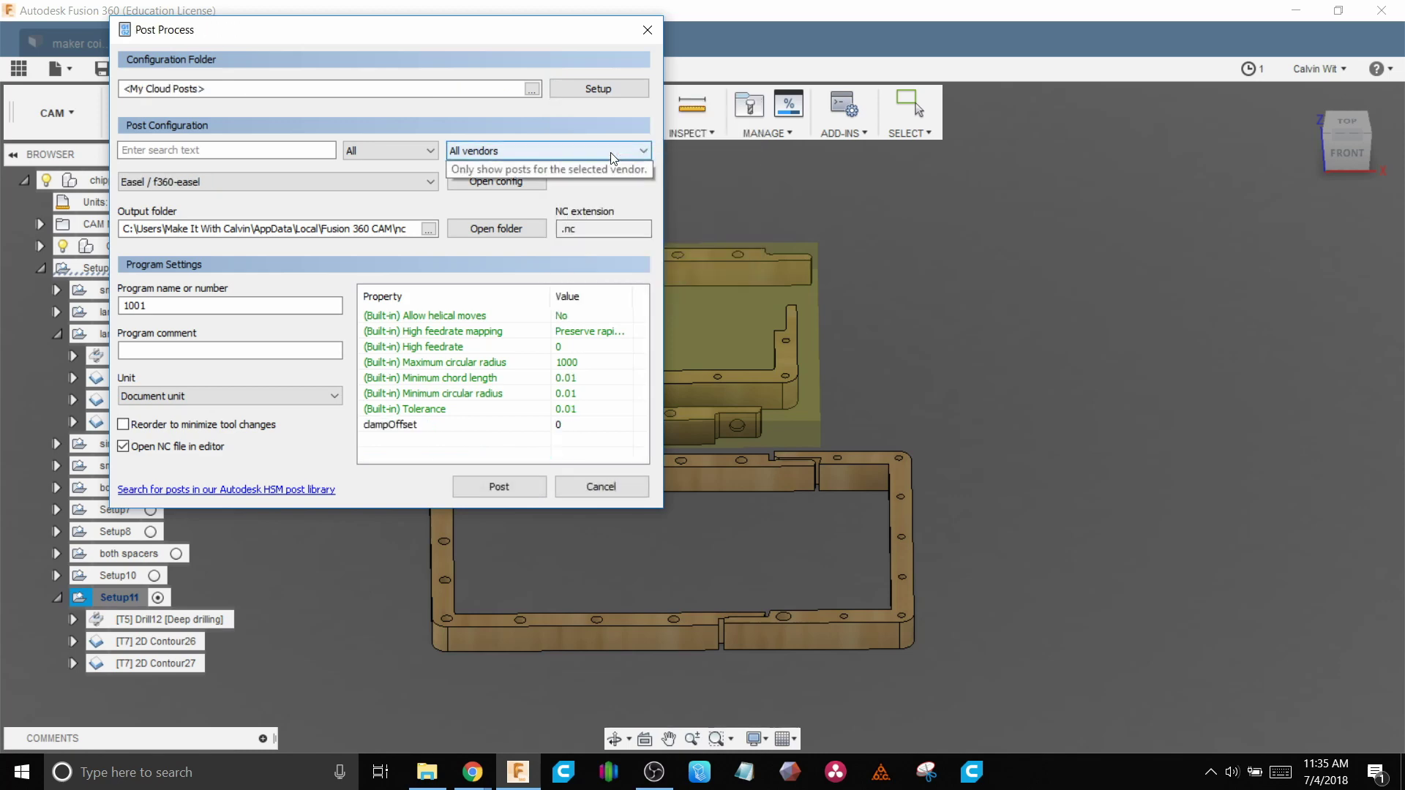
{"action": "left_click", "coordinate": [430, 183]}
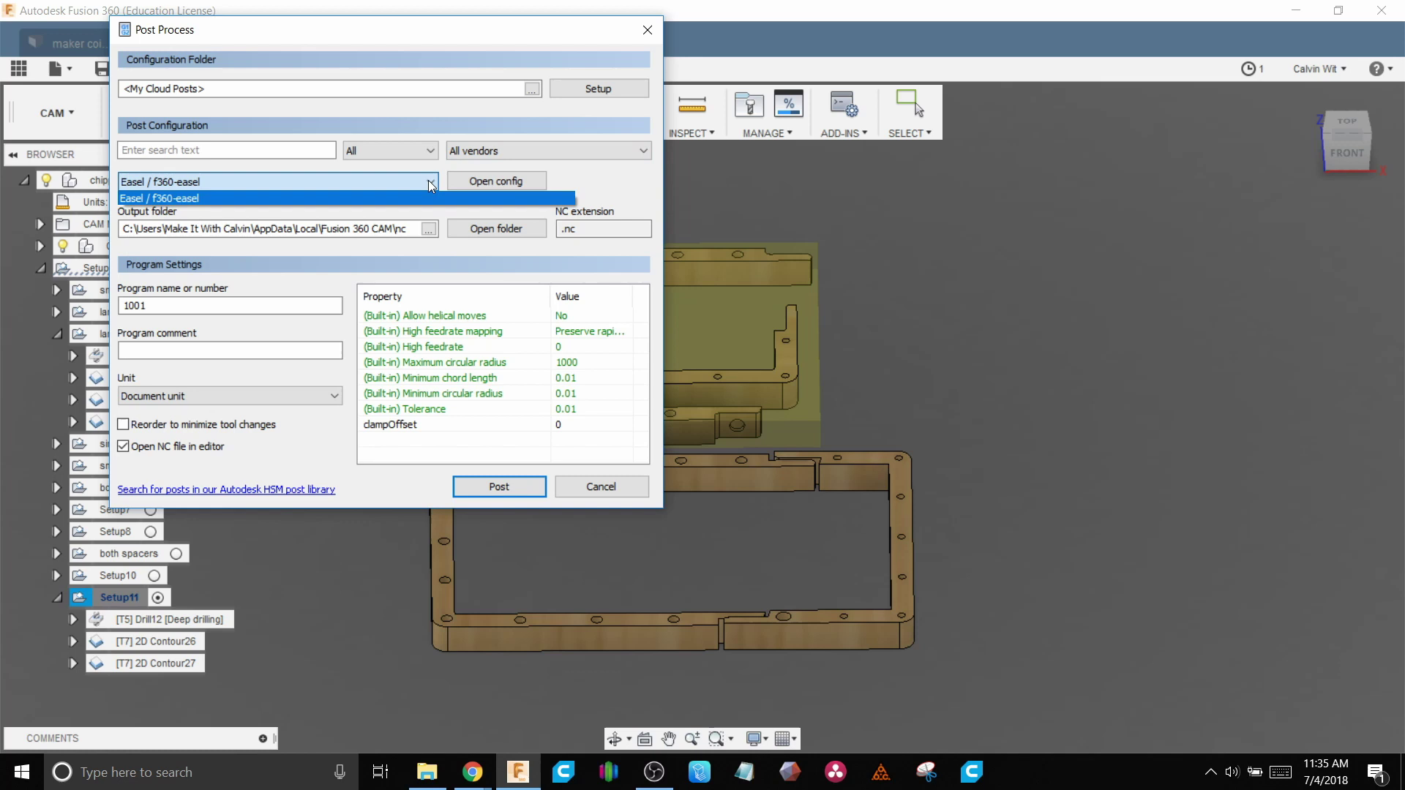
{"action": "left_click", "coordinate": [185, 199]}
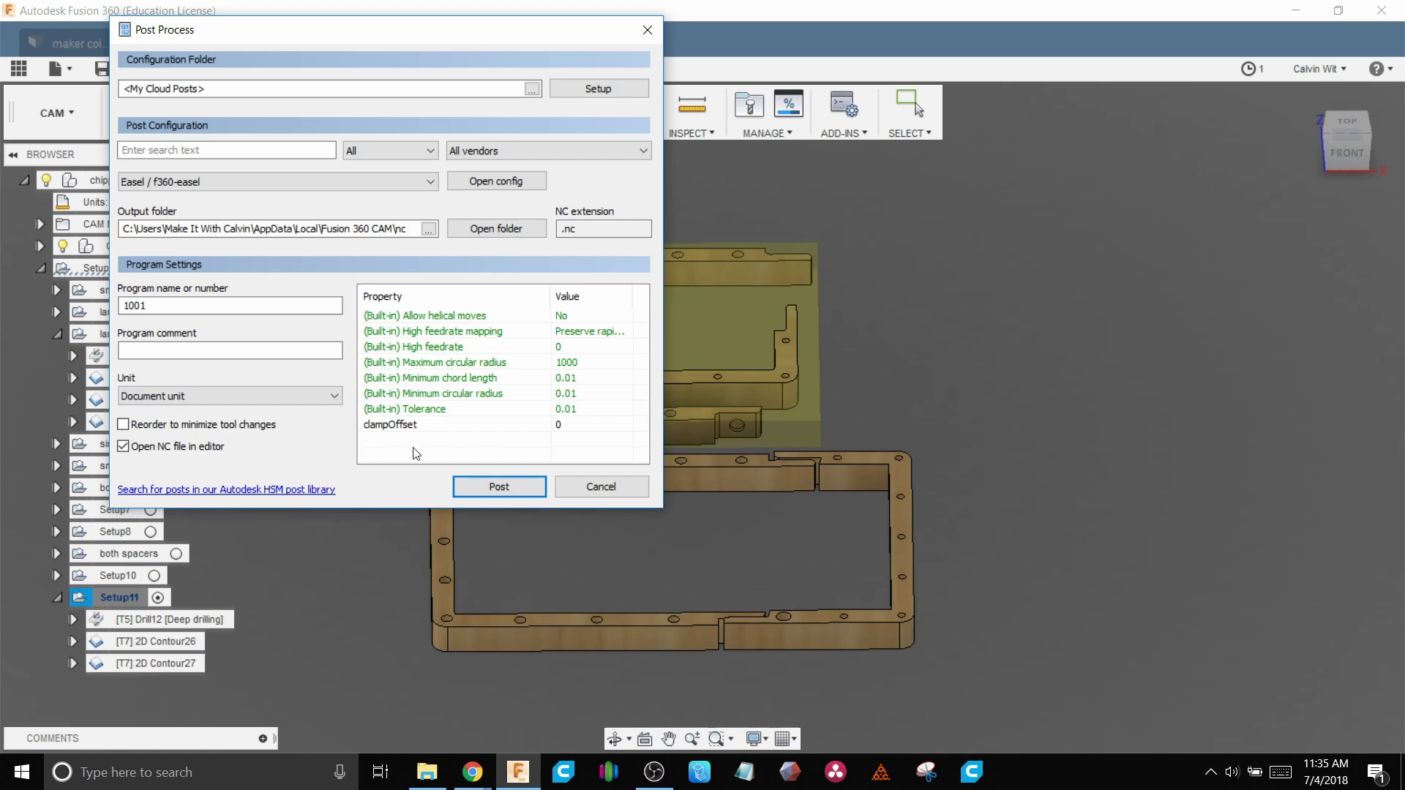
Post the toolpaths as 1001.nc on the Desktop, then save and close the G-code in Brackets.
{"action": "left_click", "coordinate": [461, 483]}
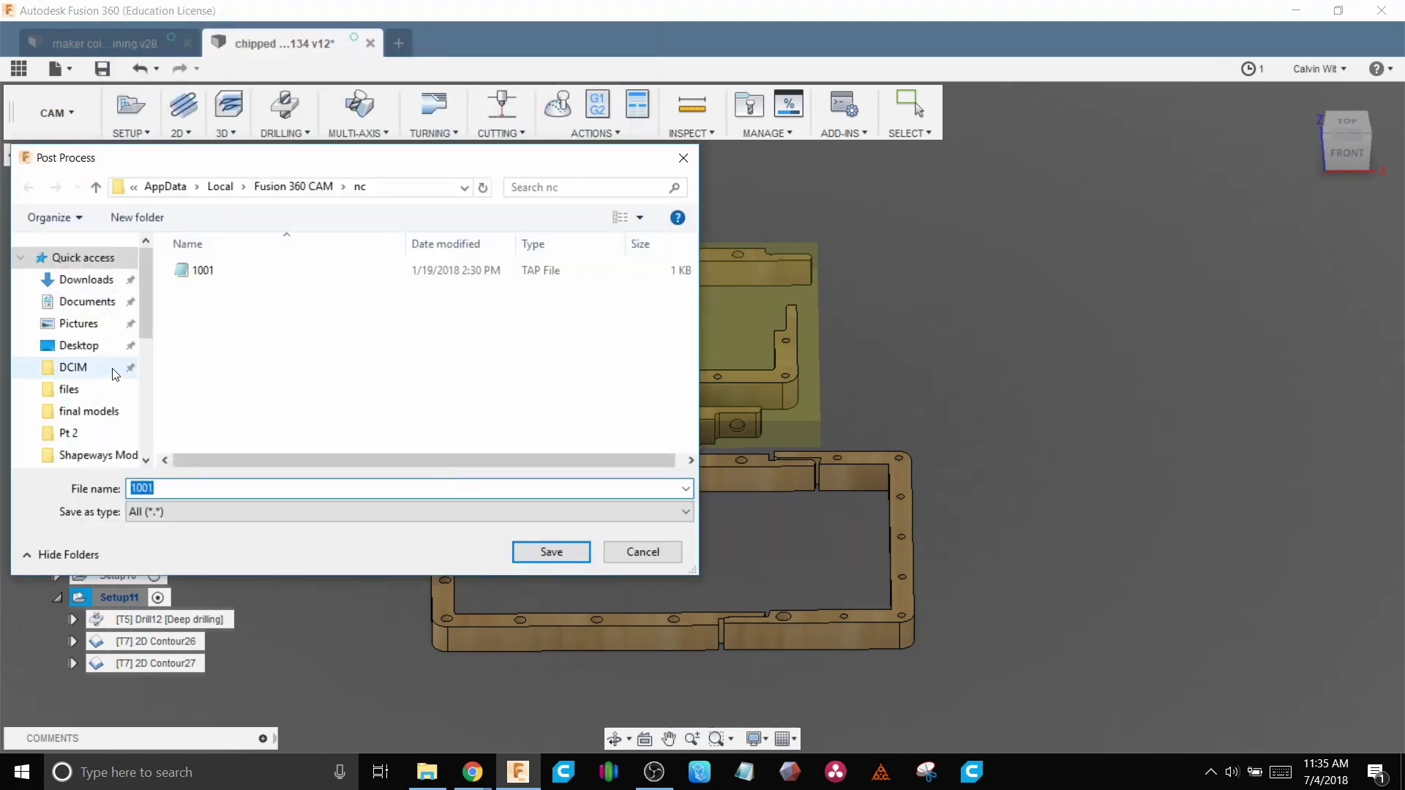
{"action": "left_click", "coordinate": [106, 346]}
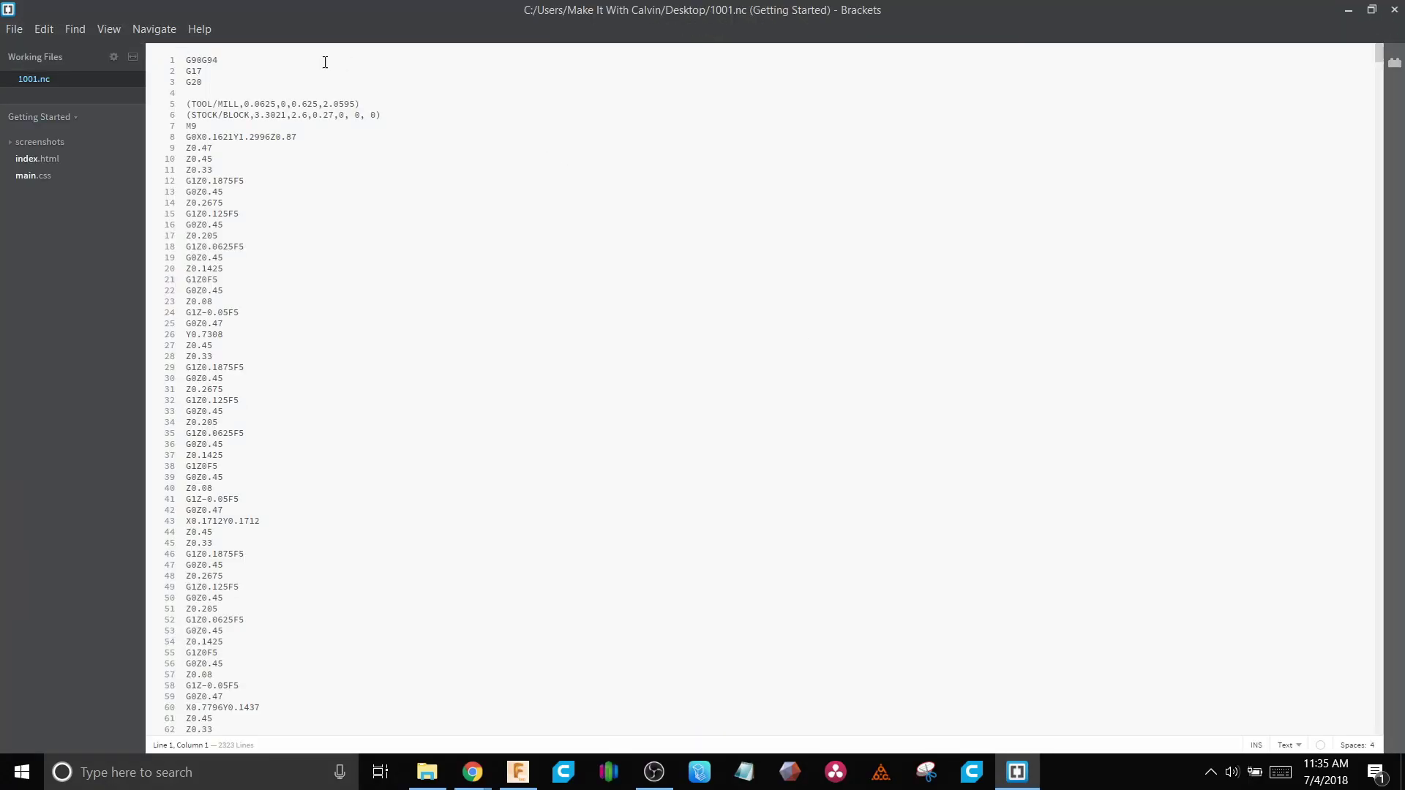
{"action": "left_click", "coordinate": [15, 33]}
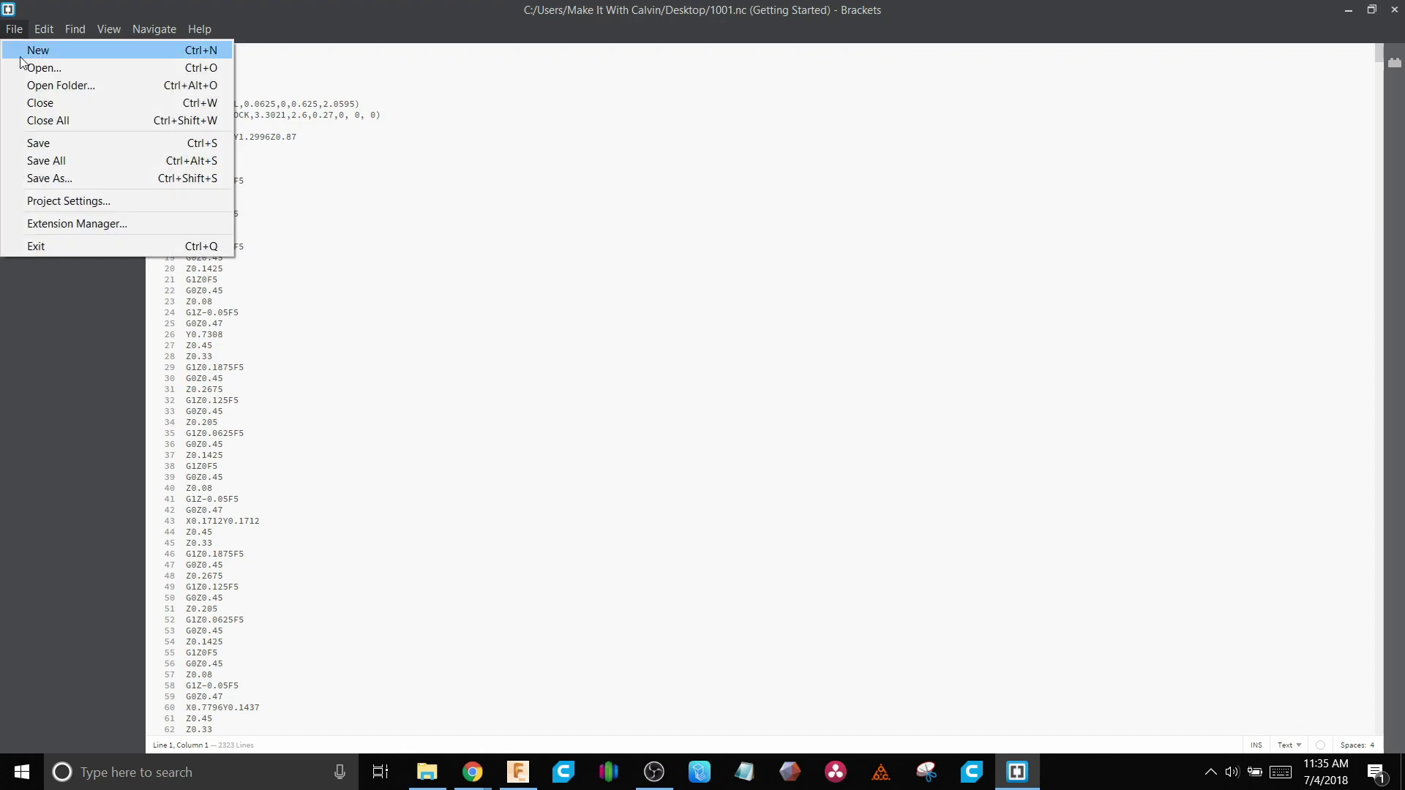
{"action": "left_click", "coordinate": [59, 144]}
{"action": "left_click", "coordinate": [1394, 9]}
{"action": "mouse_move", "coordinate": [472, 771]}
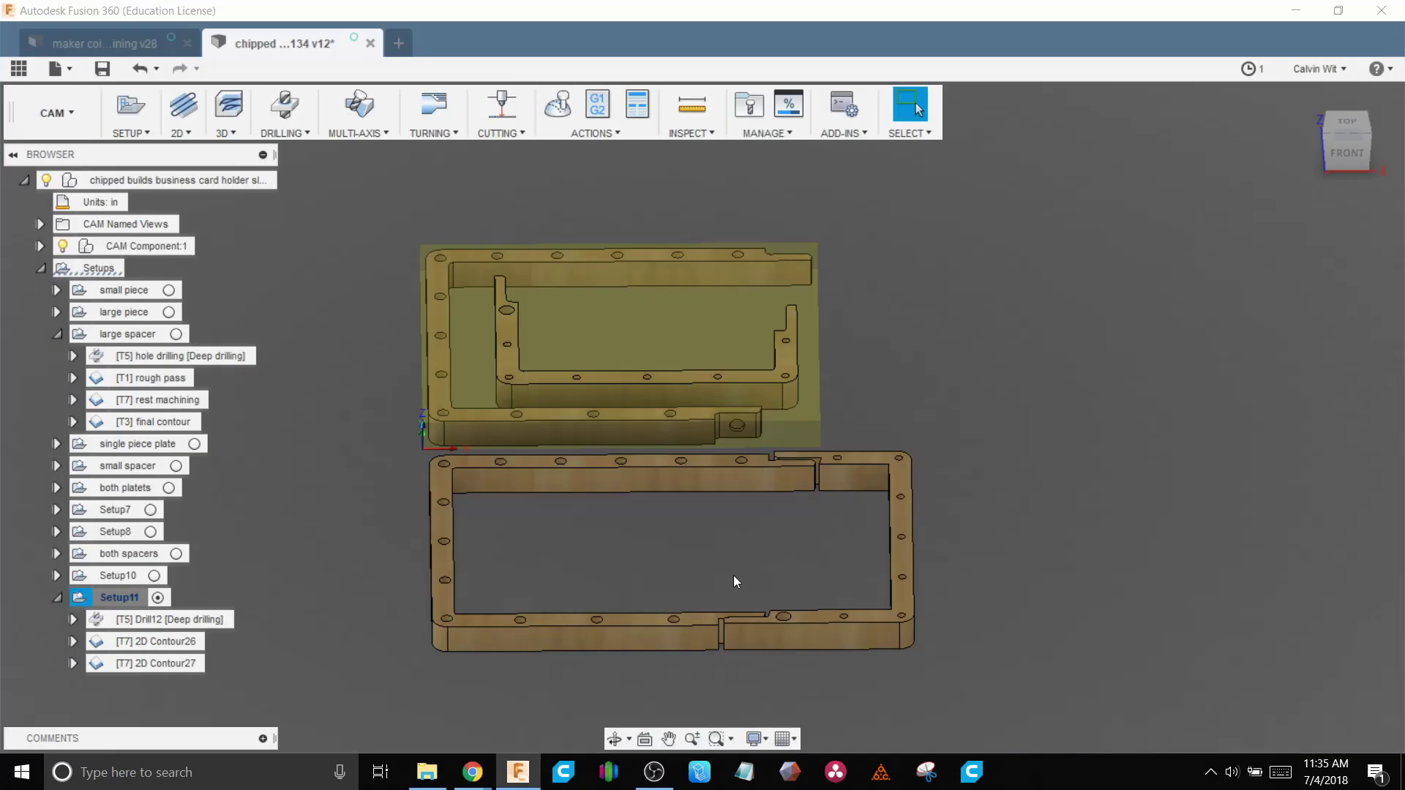
In the Easel tab, import 1001 from the Desktop via File > Import g-code.
{"action": "left_click", "coordinate": [375, 702]}
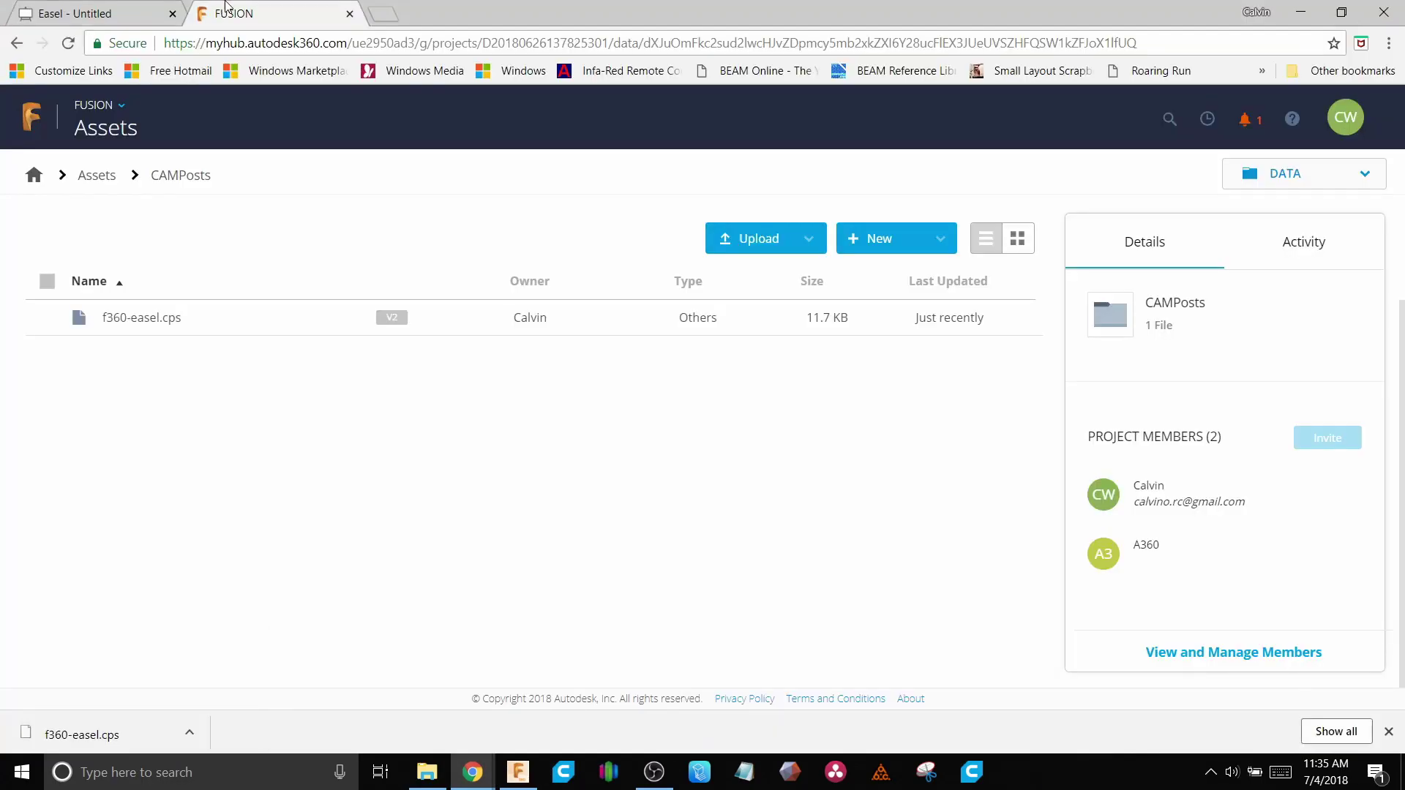
{"action": "key", "text": "ctrl+Tab"}
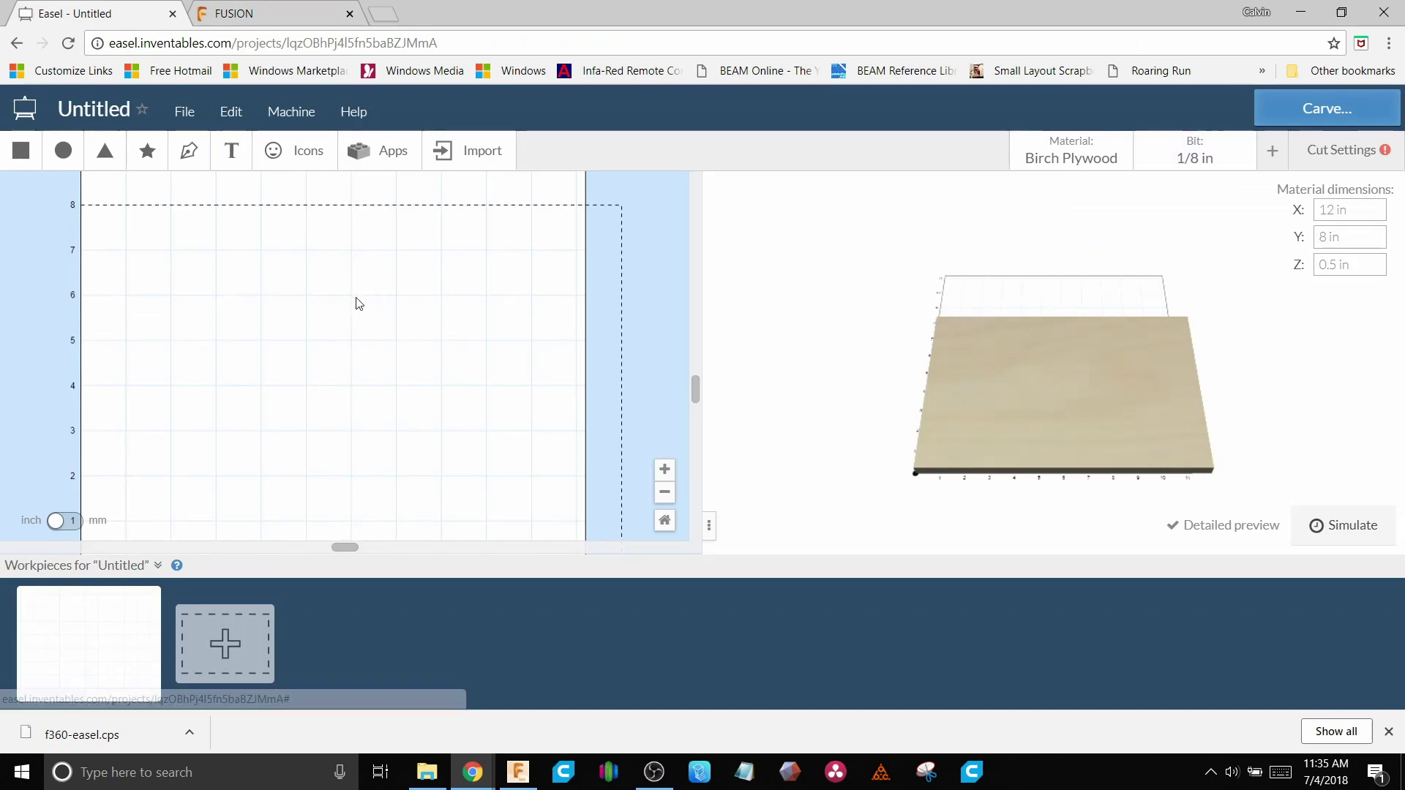
{"action": "left_click", "coordinate": [176, 110]}
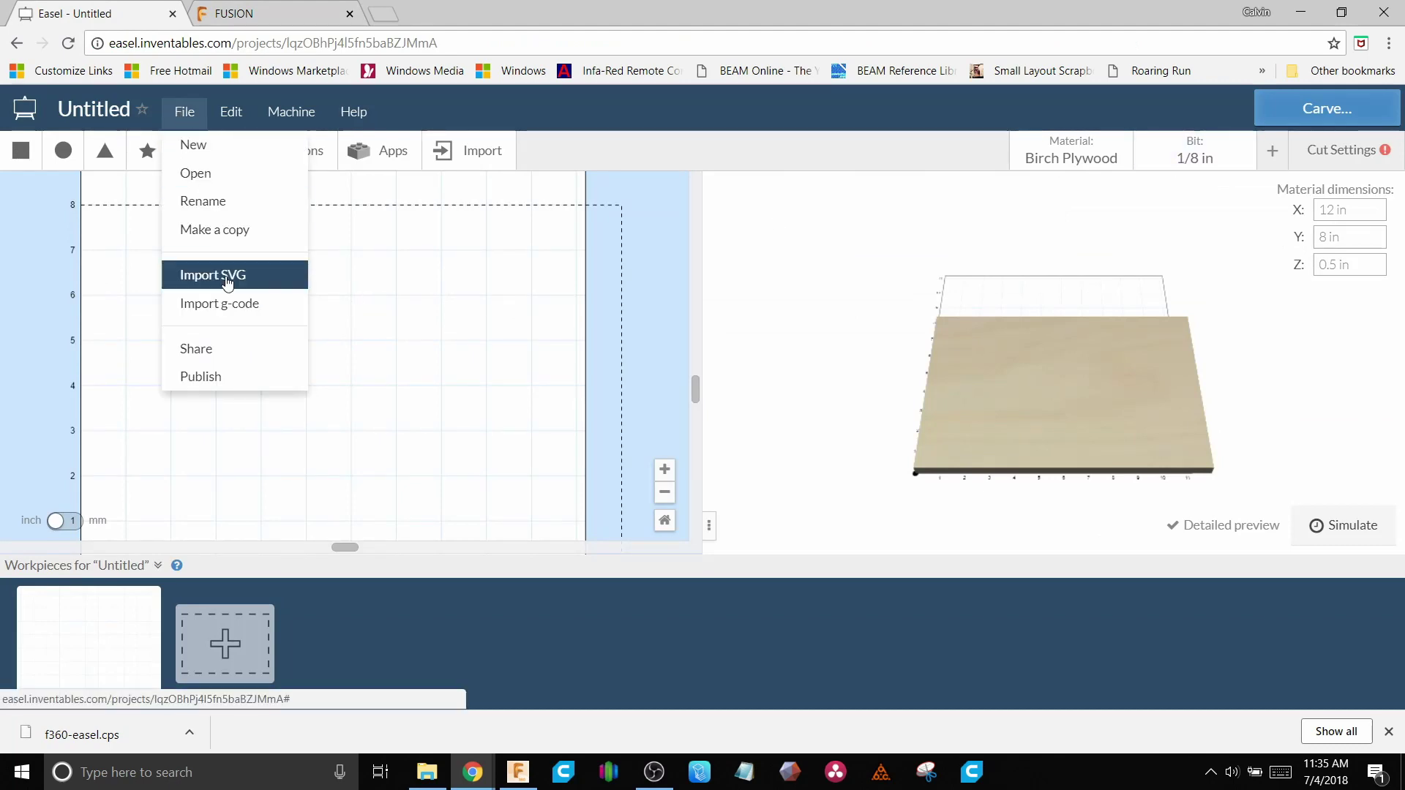
{"action": "left_click", "coordinate": [233, 306]}
{"action": "left_click", "coordinate": [523, 184]}
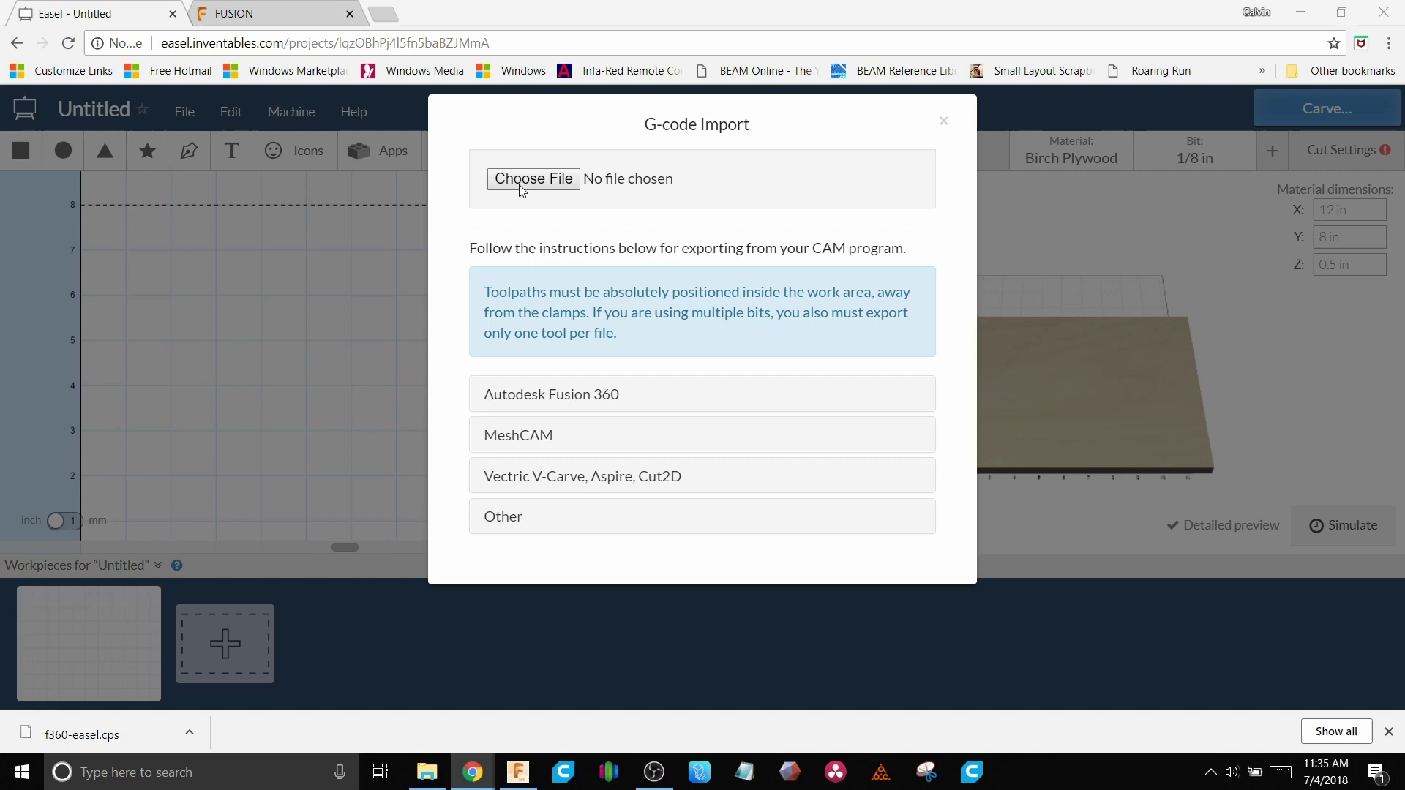
{"action": "left_click", "coordinate": [46, 181]}
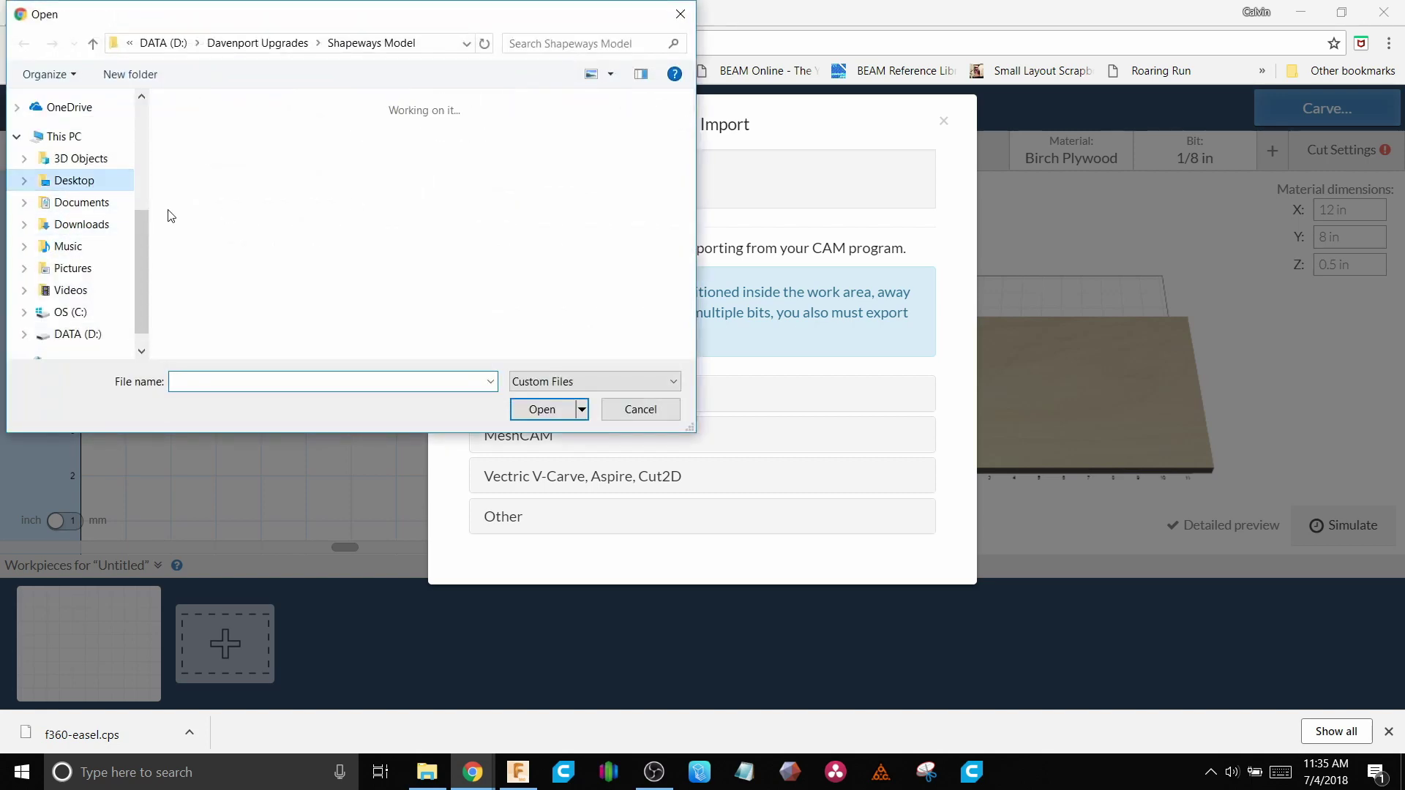
{"action": "double_click", "coordinate": [525, 156]}
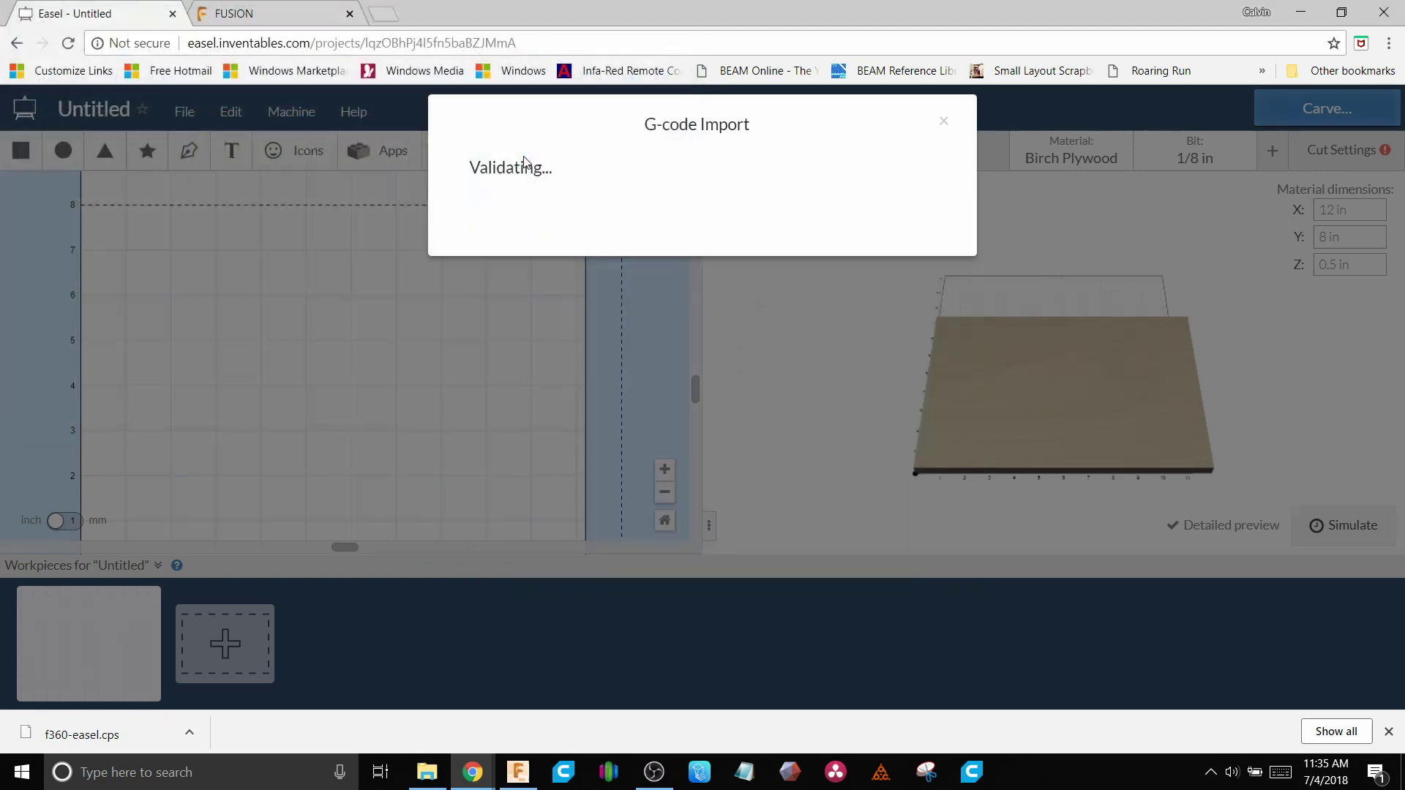
Play the cut simulation and drag the playback slider to nearly finished.
{"action": "scroll", "coordinate": [587, 469], "scroll_direction": "up", "scroll_amount": 5}
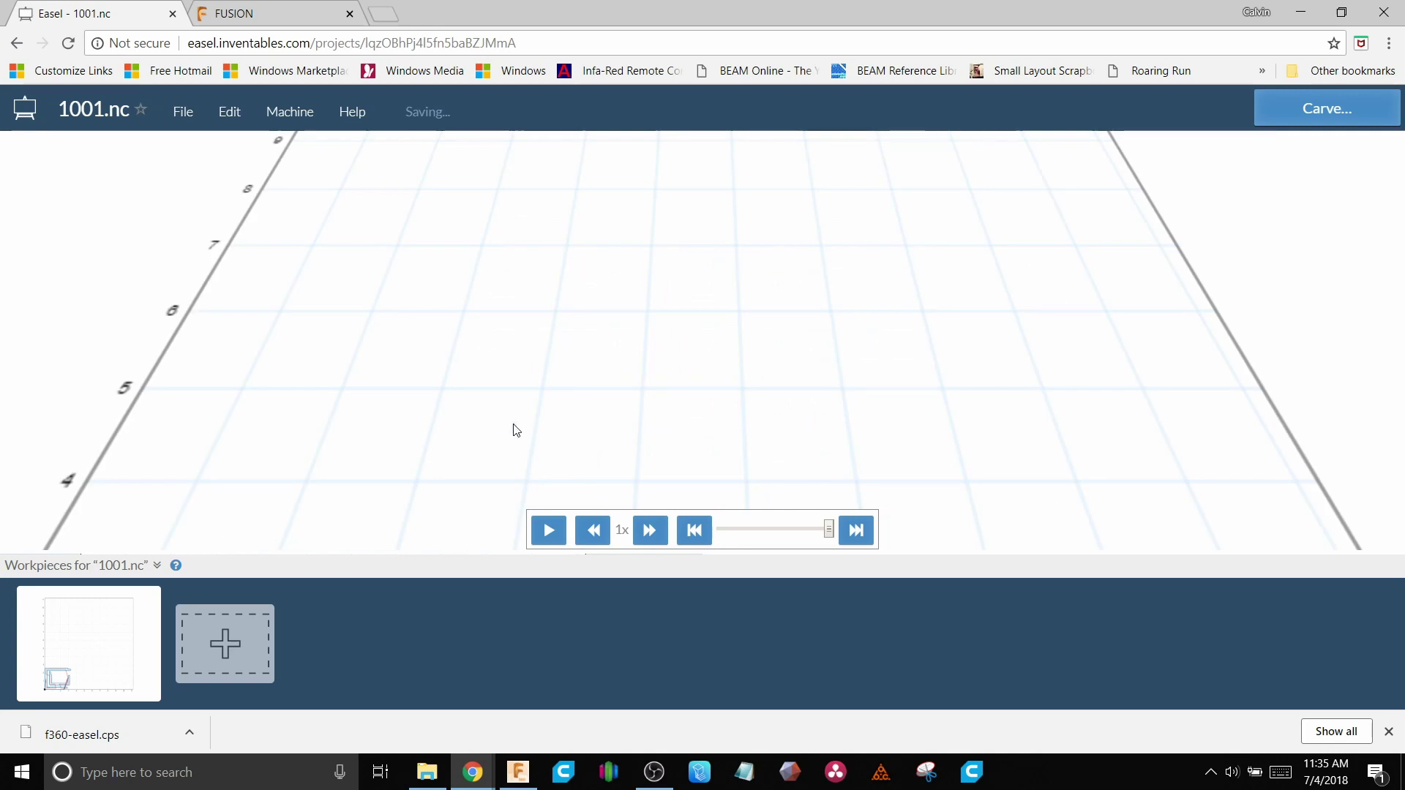
{"action": "scroll", "coordinate": [514, 430], "scroll_direction": "down", "scroll_amount": 3}
{"action": "scroll", "coordinate": [526, 325], "scroll_direction": "up", "scroll_amount": 1}
{"action": "right_click_drag", "start_coordinate": [525, 326], "coordinate": [530, 357]}
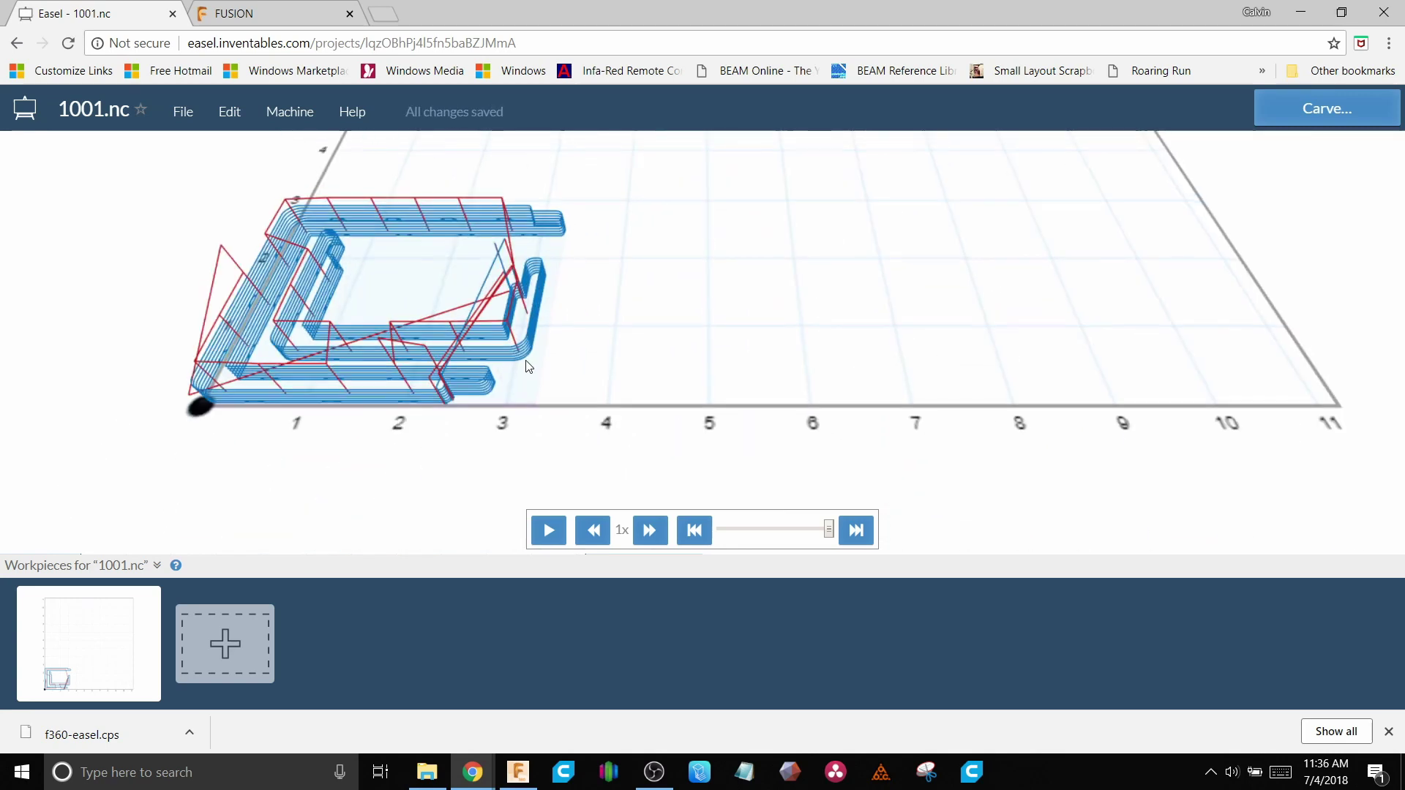
{"action": "left_click", "coordinate": [549, 531]}
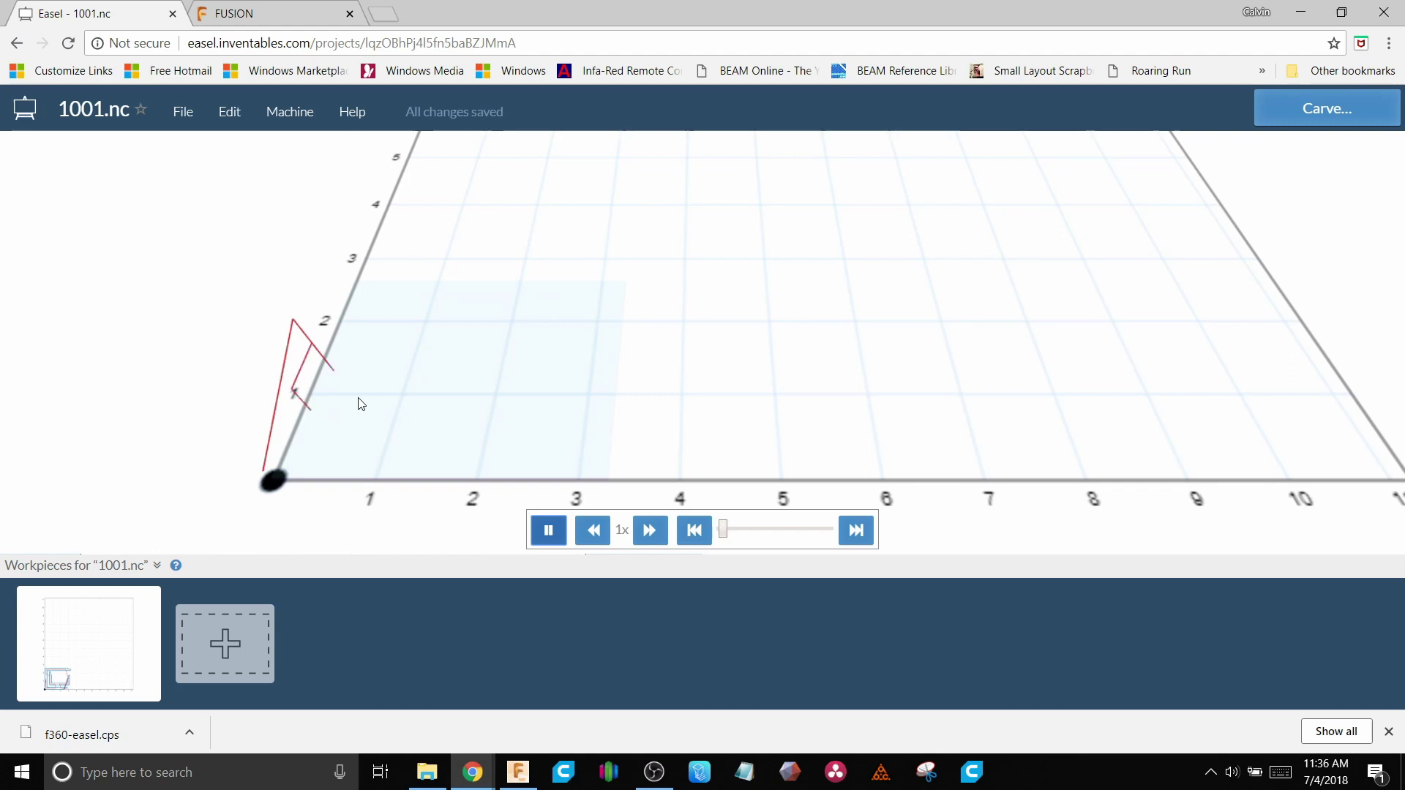
{"action": "left_click_drag", "start_coordinate": [730, 536], "coordinate": [829, 530]}
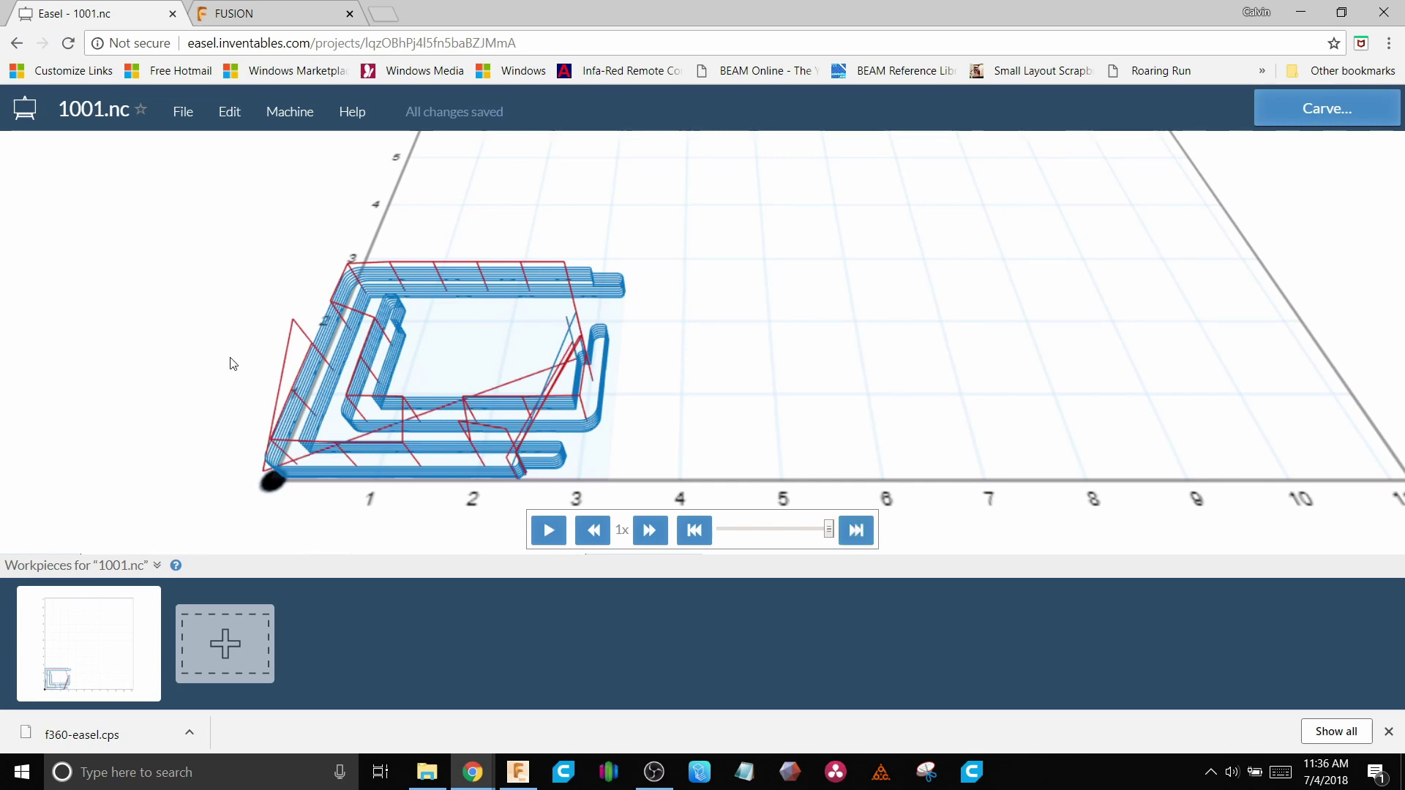
Zoom and pan the 3D preview to inspect the finished blue and red toolpaths.
{"action": "scroll", "coordinate": [233, 346], "scroll_direction": "down", "scroll_amount": 3}
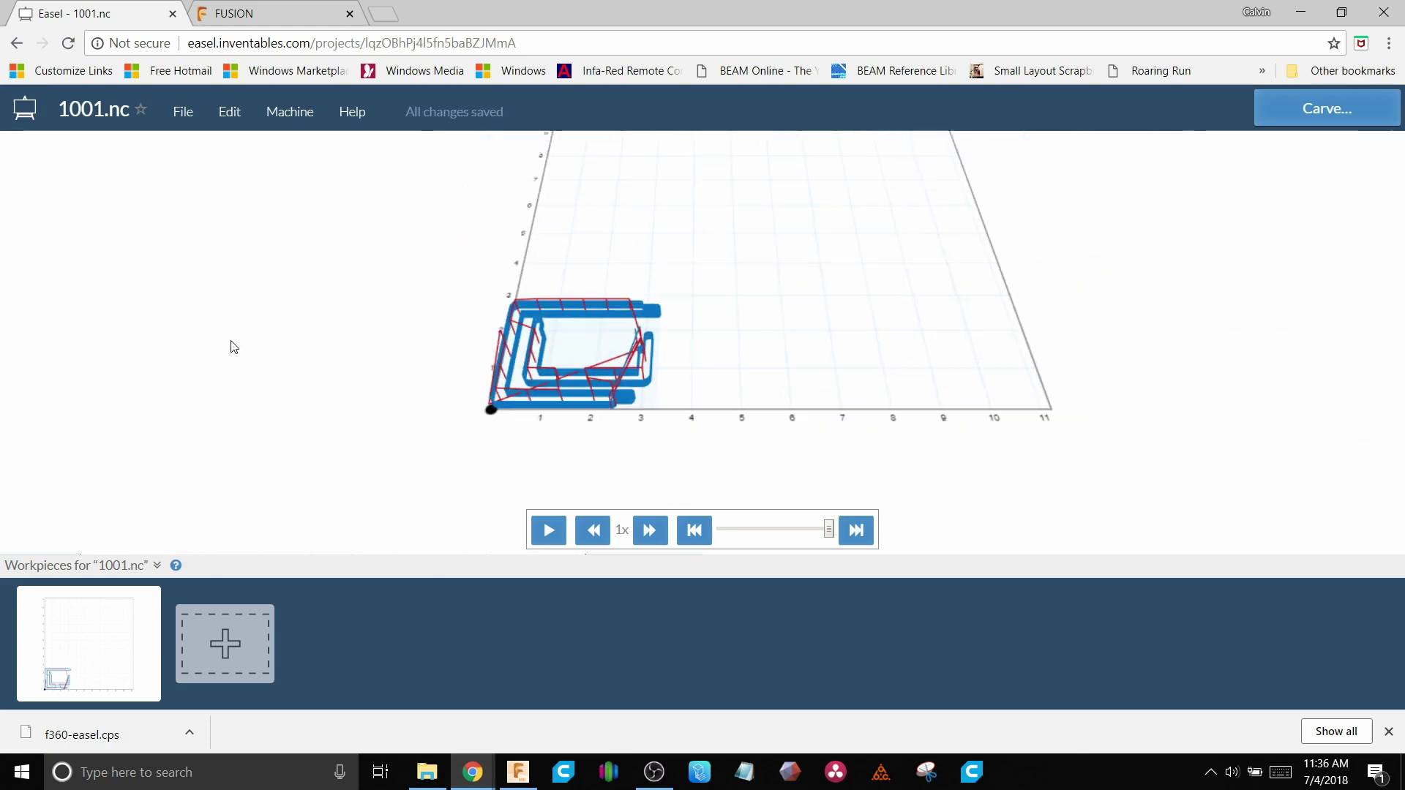
{"action": "right_click_drag", "start_coordinate": [234, 346], "coordinate": [200, 332]}
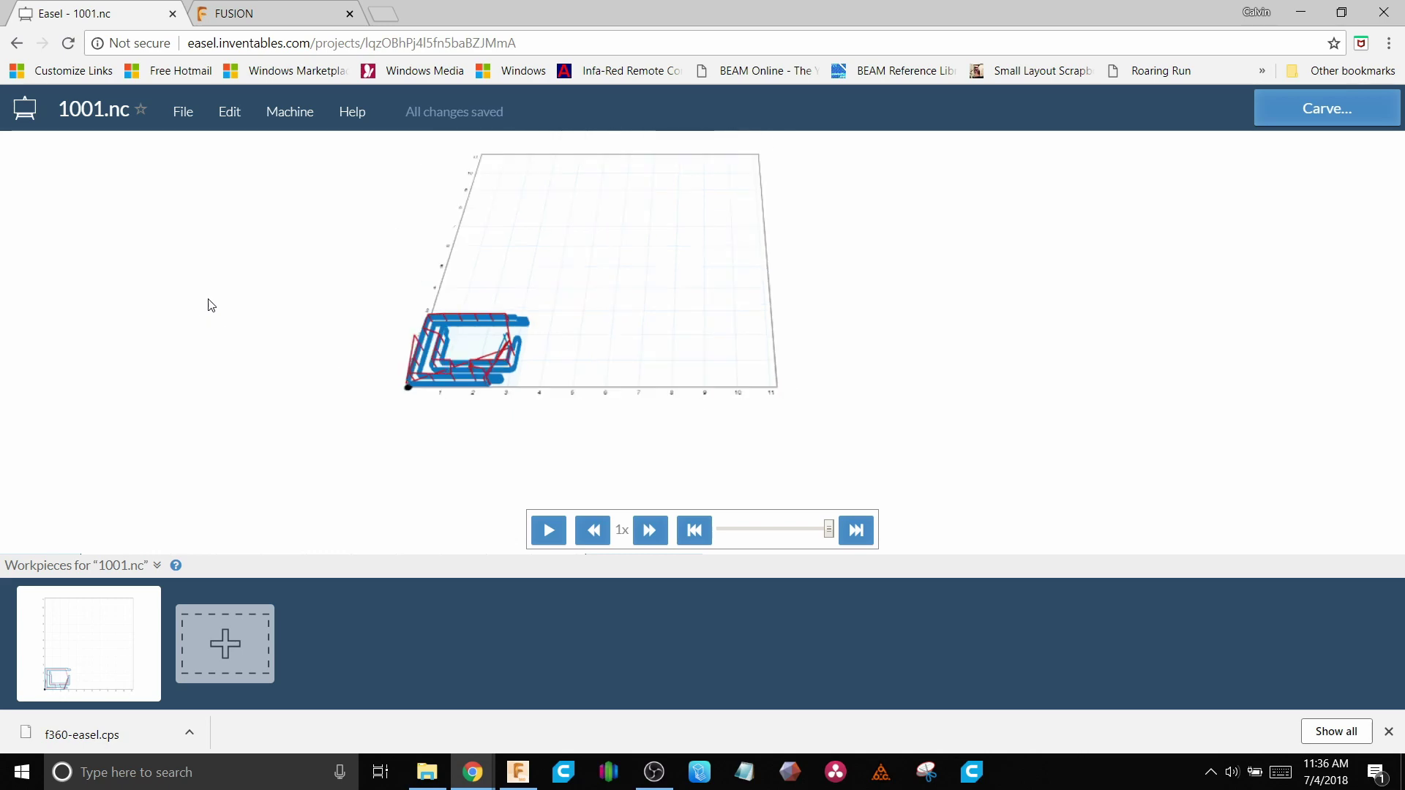
{"action": "scroll", "coordinate": [207, 305], "scroll_direction": "up", "scroll_amount": 3}
{"action": "scroll", "coordinate": [207, 305], "scroll_direction": "up", "scroll_amount": 3}
{"action": "scroll", "coordinate": [398, 296], "scroll_direction": "up", "scroll_amount": 3}
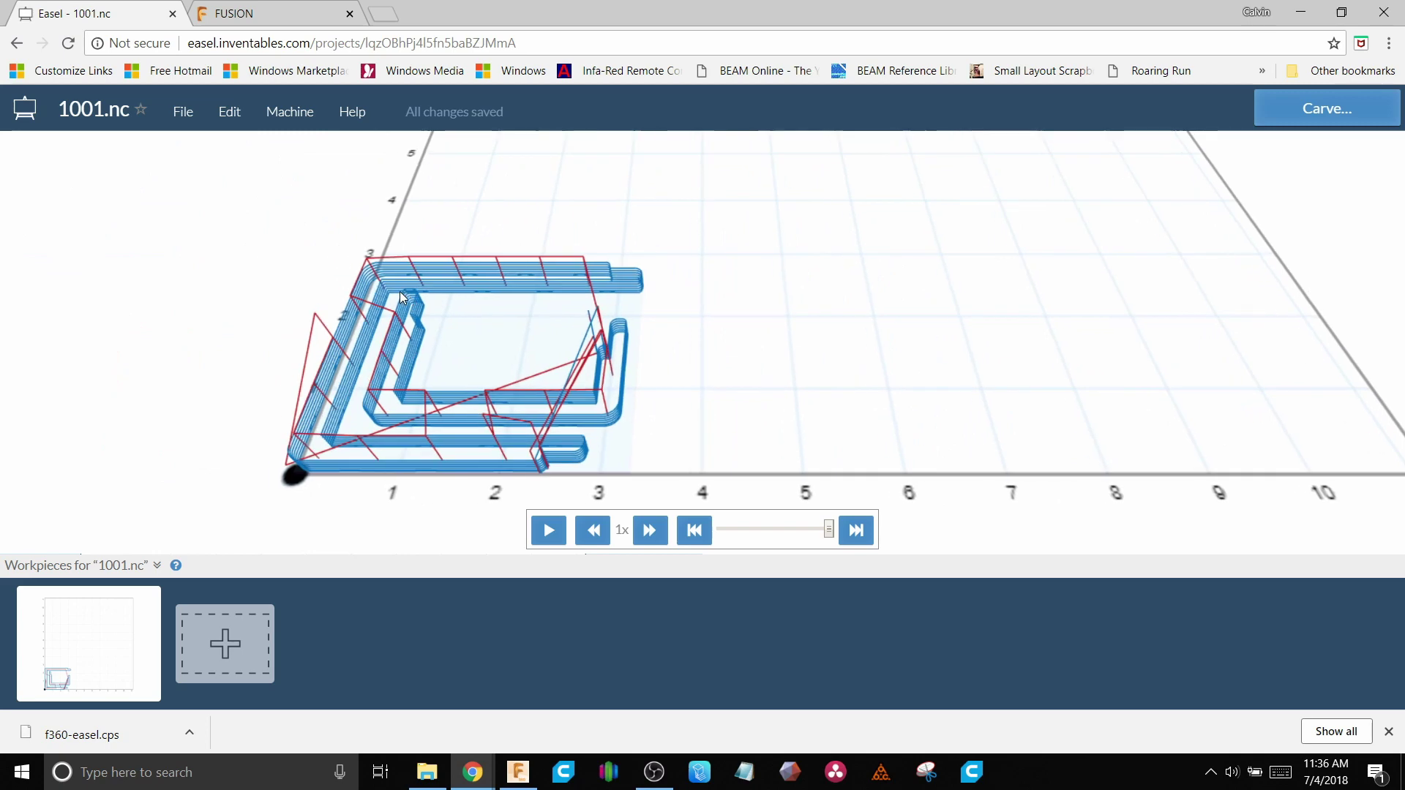